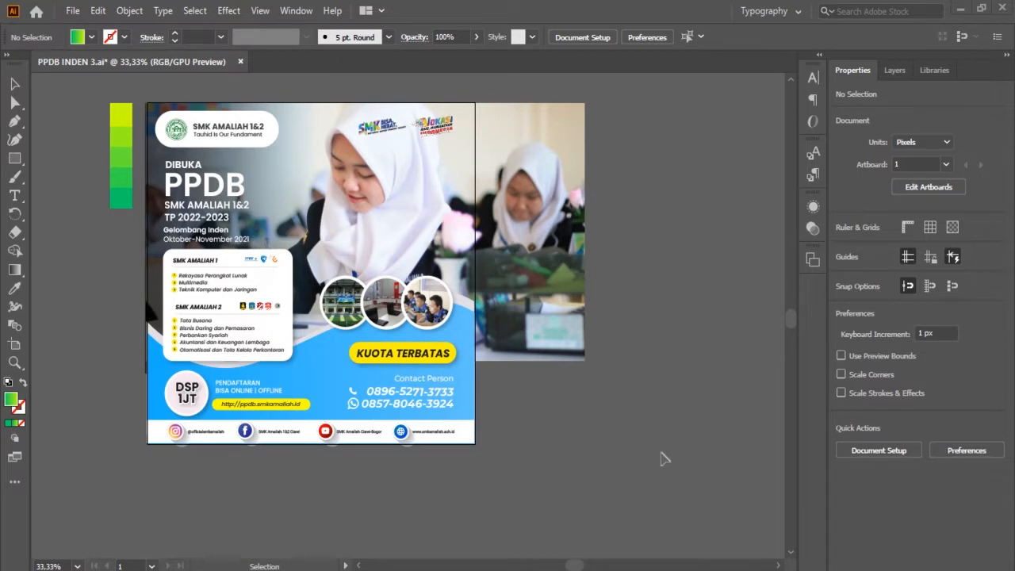
Step: Examine the poster design and the objects contained in Layer 1
scroll(663, 458, "left", 5)
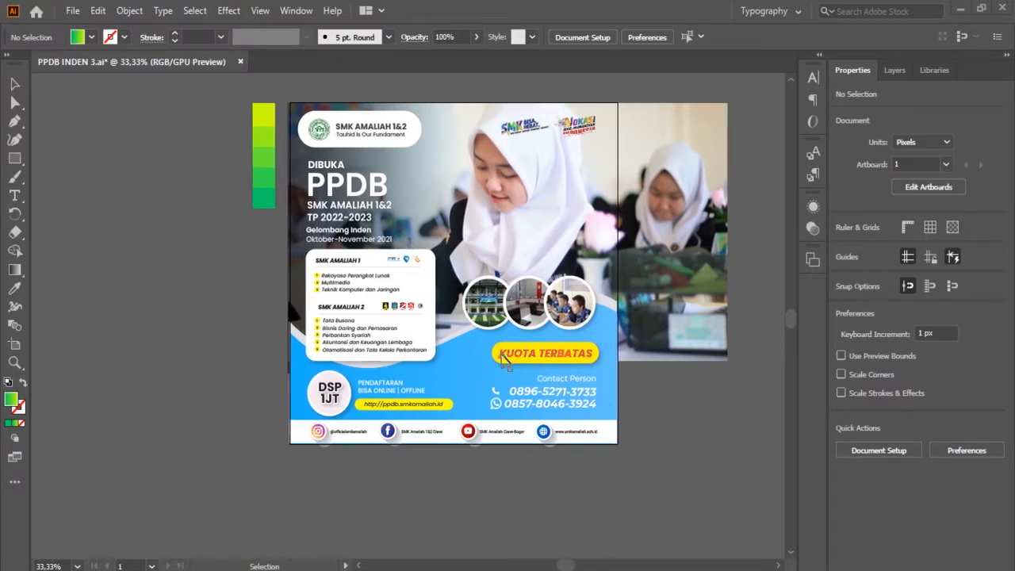
left_click(895, 70)
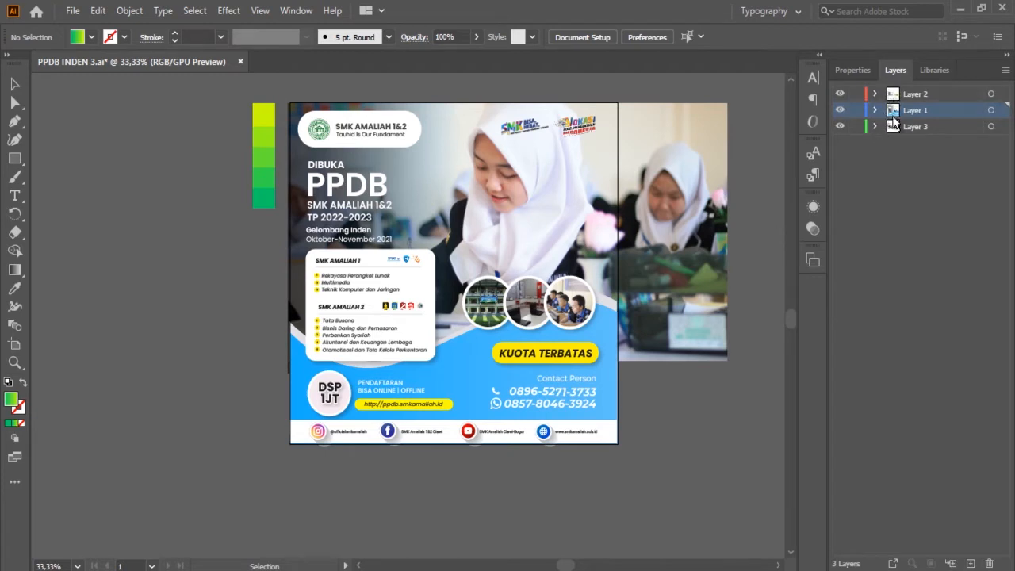
left_click(875, 111)
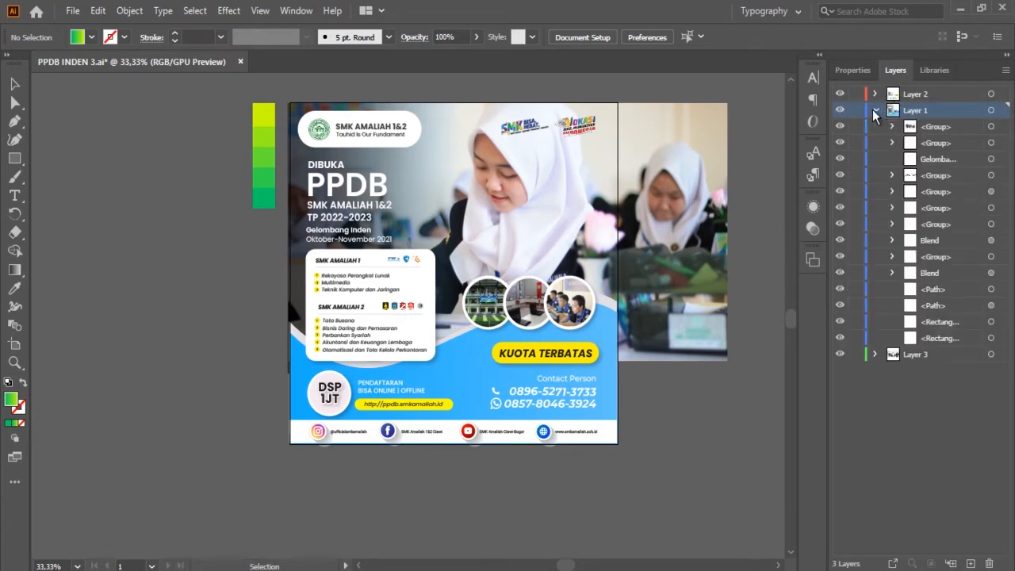
left_click(874, 110)
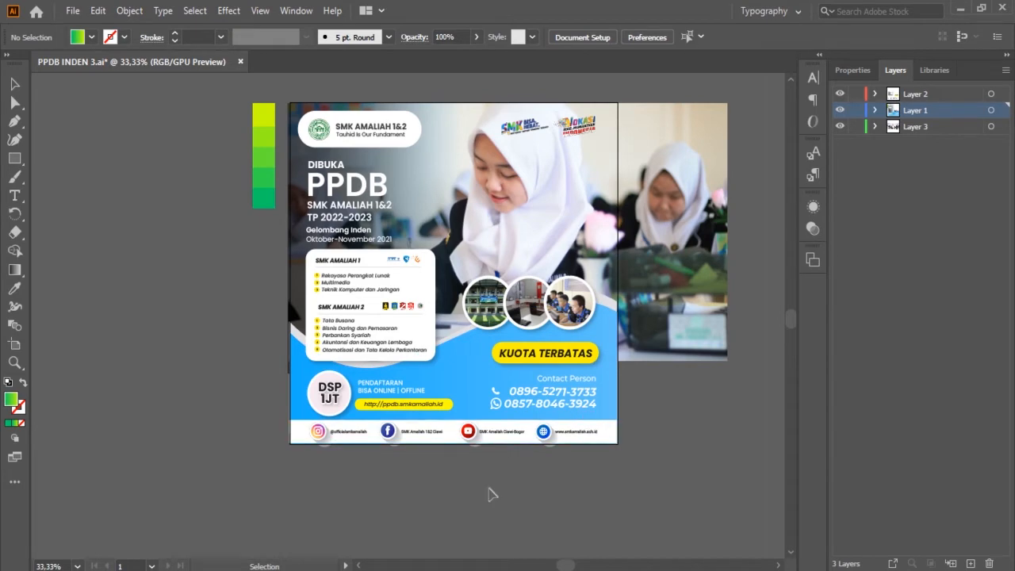
scroll(357, 167, "up", 3)
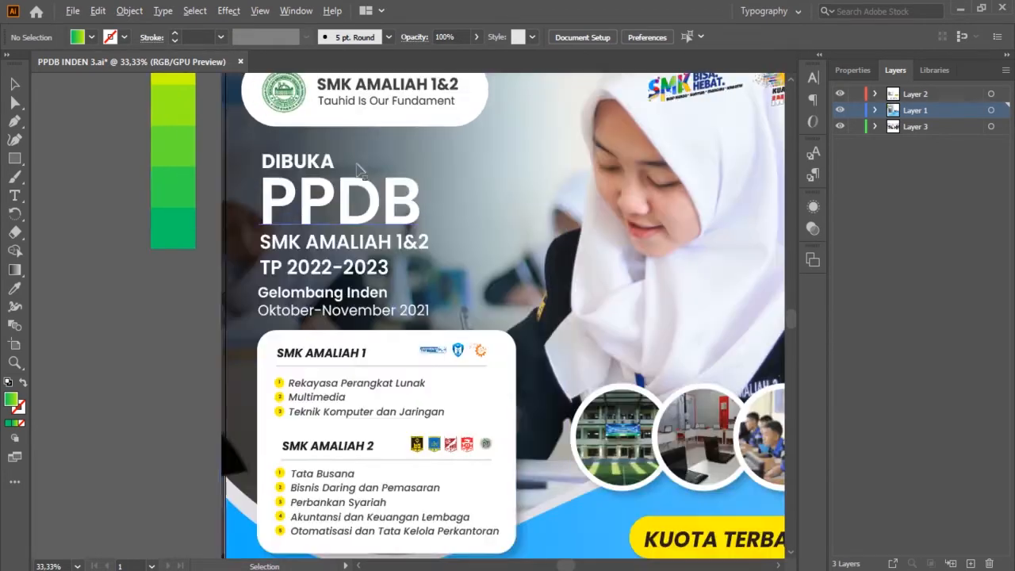
scroll(357, 166, "down", 2)
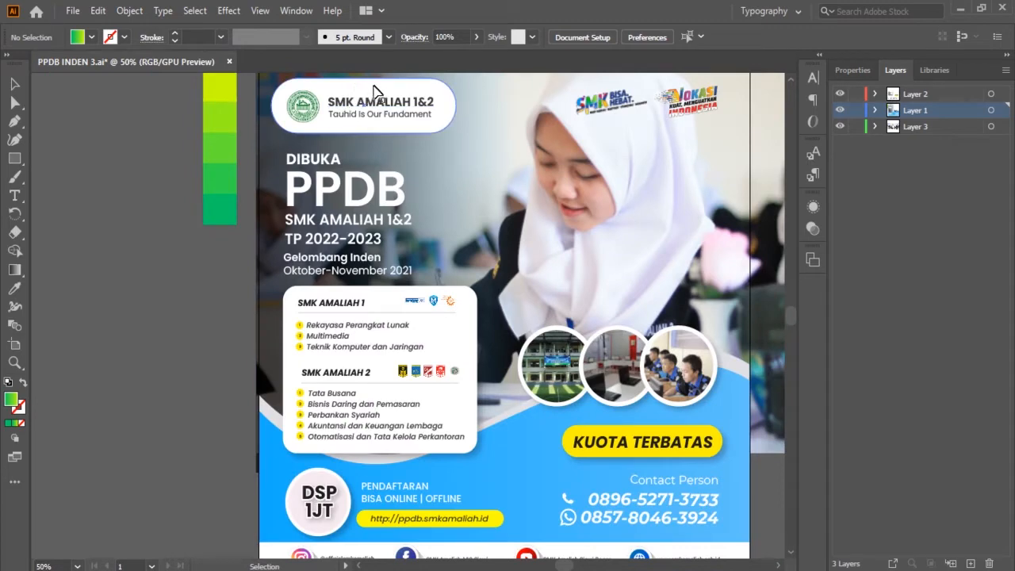
scroll(383, 94, "down", 2)
scroll(384, 141, "up", 4)
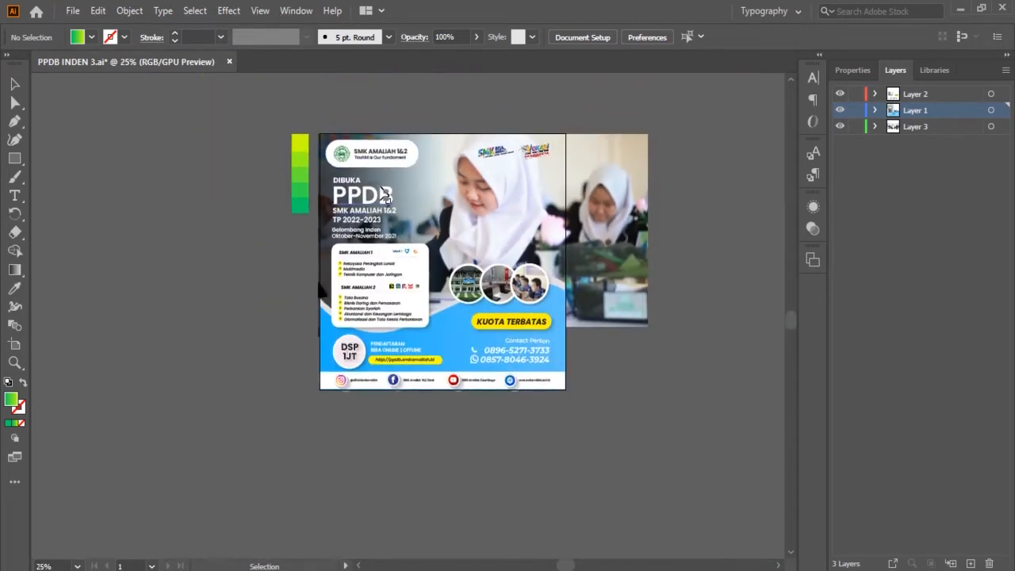
Step: Draw a wide rectangle beside the green colour swatches and round its corners into a pill shape
scroll(366, 181, "up", 1)
left_click(14, 161)
left_click_drag(105, 143, 210, 165)
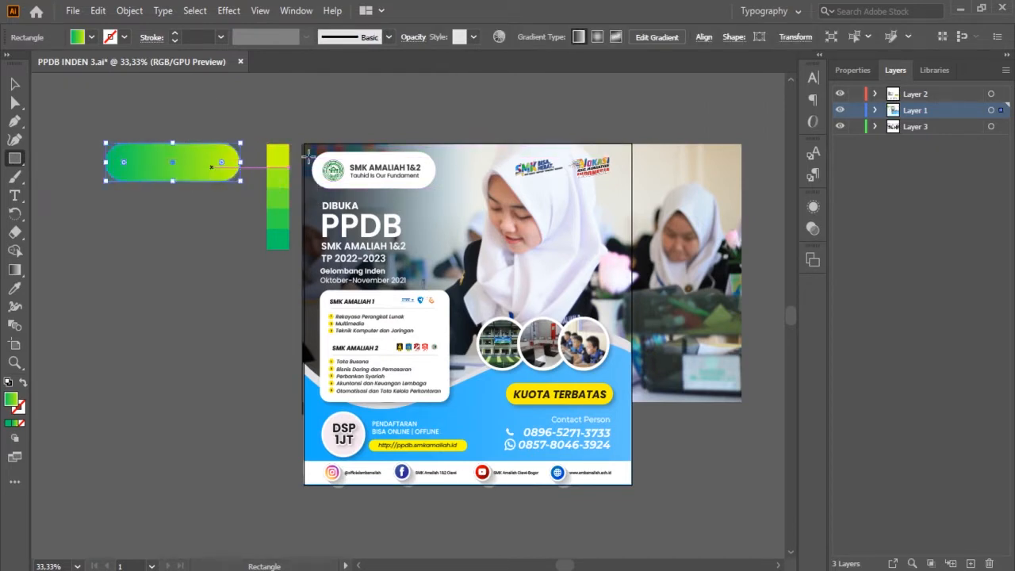
Step: Try a white fill on the pill shape, and undo both the fill and the corner rounding
left_click(84, 40)
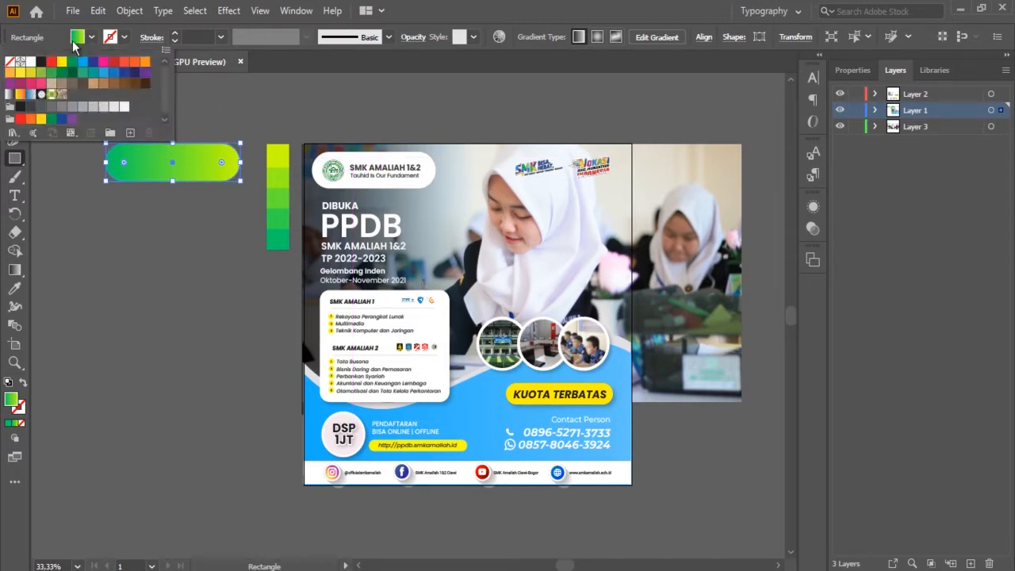
left_click(32, 62)
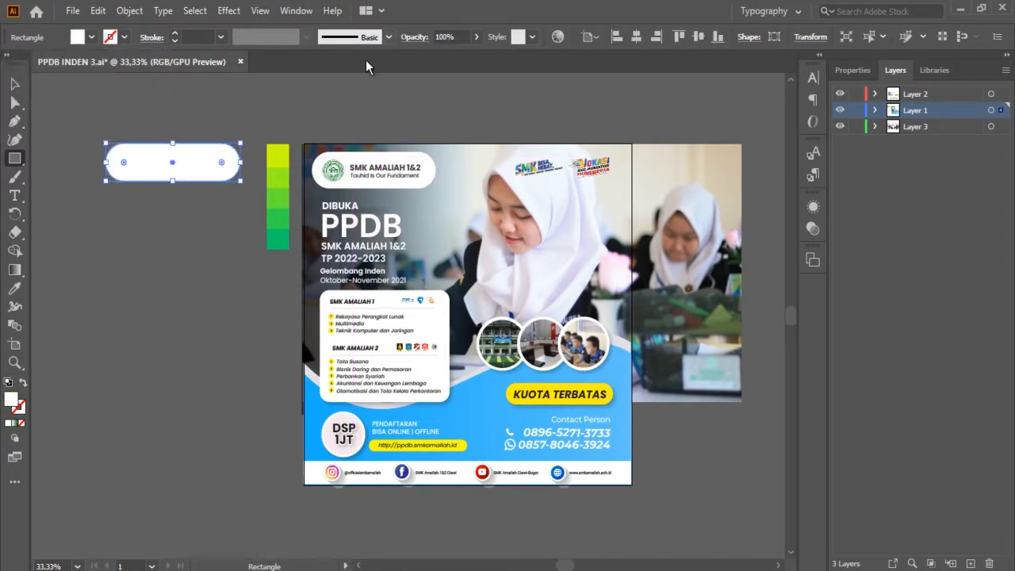
key("ctrl+z")
key("ctrl+z")
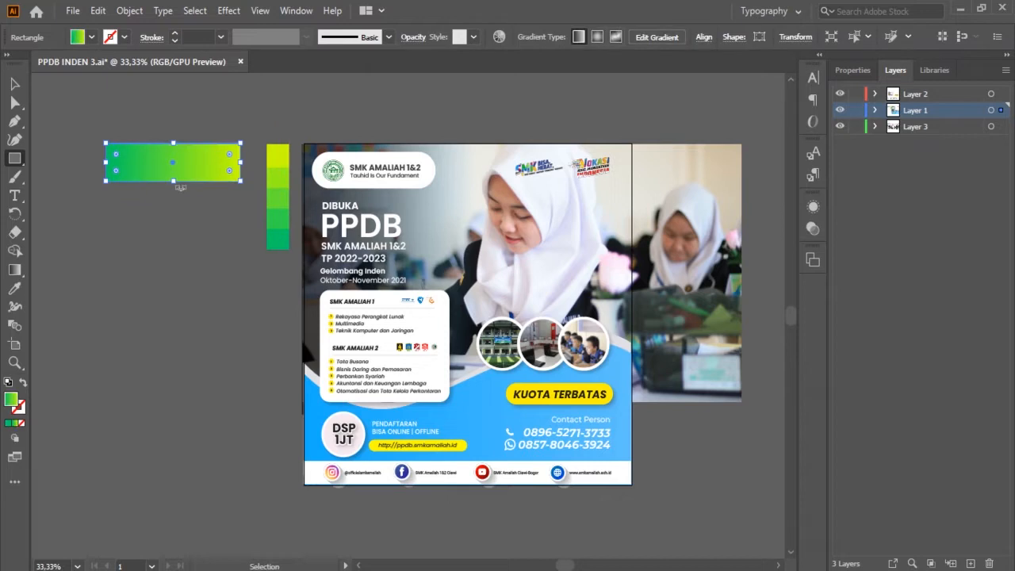
Step: Fill the rectangle with white and round its corners fully into a pill shape
left_click(85, 39)
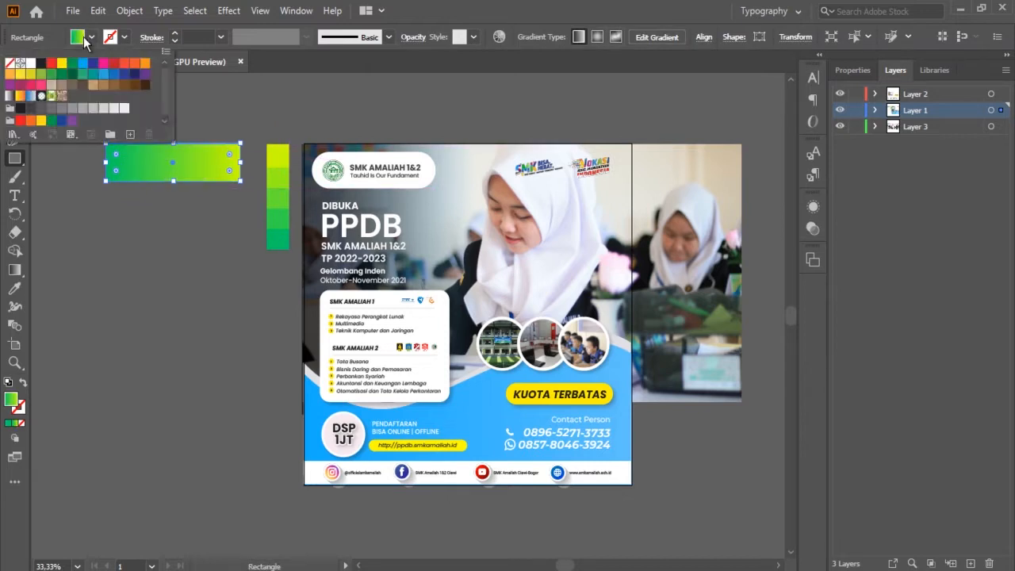
left_click(31, 63)
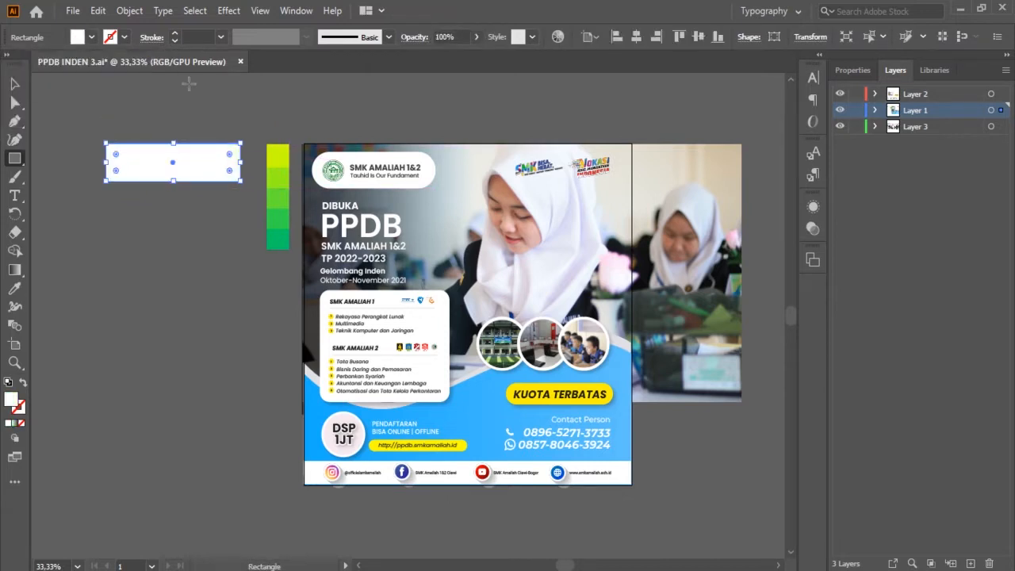
scroll(156, 174, "up", 1)
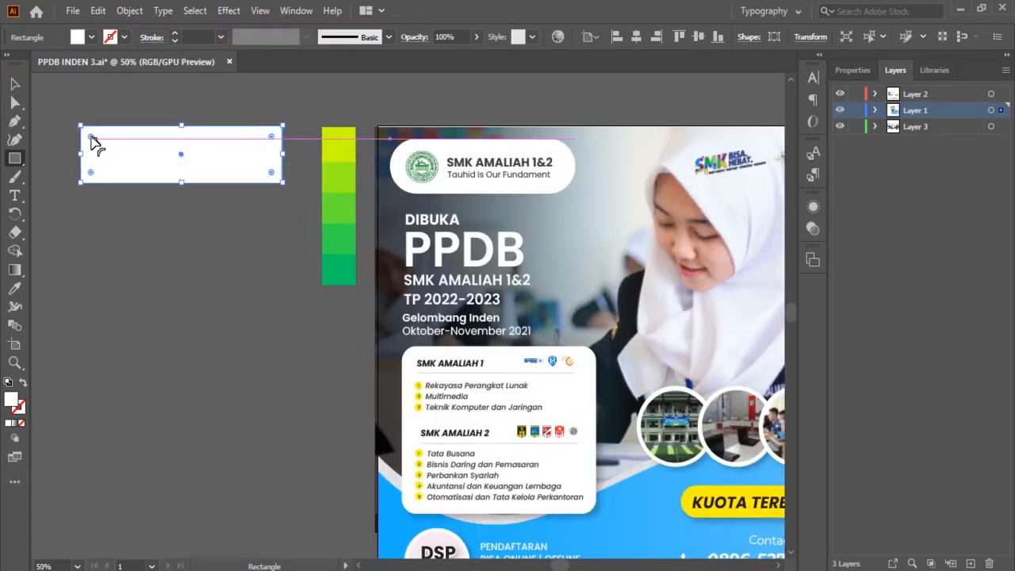
left_click_drag(91, 138, 198, 165)
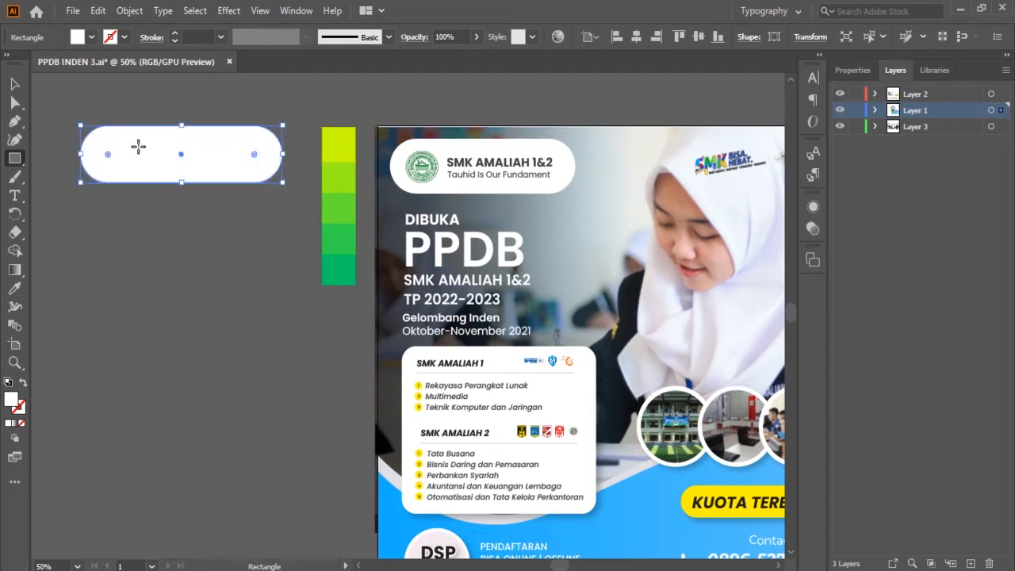
Step: Delete the white pill shape beside the poster
left_click(14, 84)
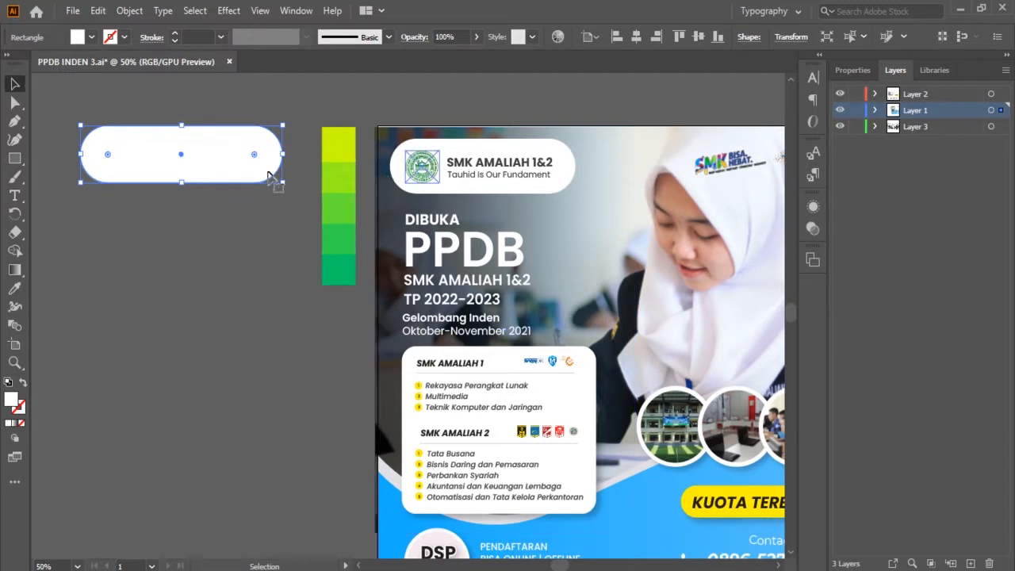
key("Delete")
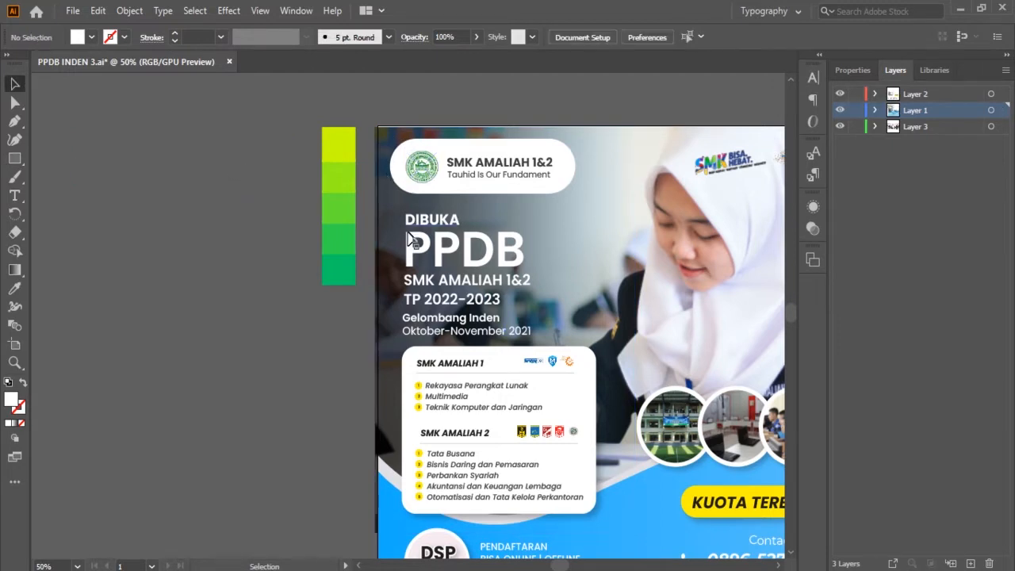
Step: Check the fonts used for the PPDB heading group and the Gelombang Inden date text
left_click(433, 254)
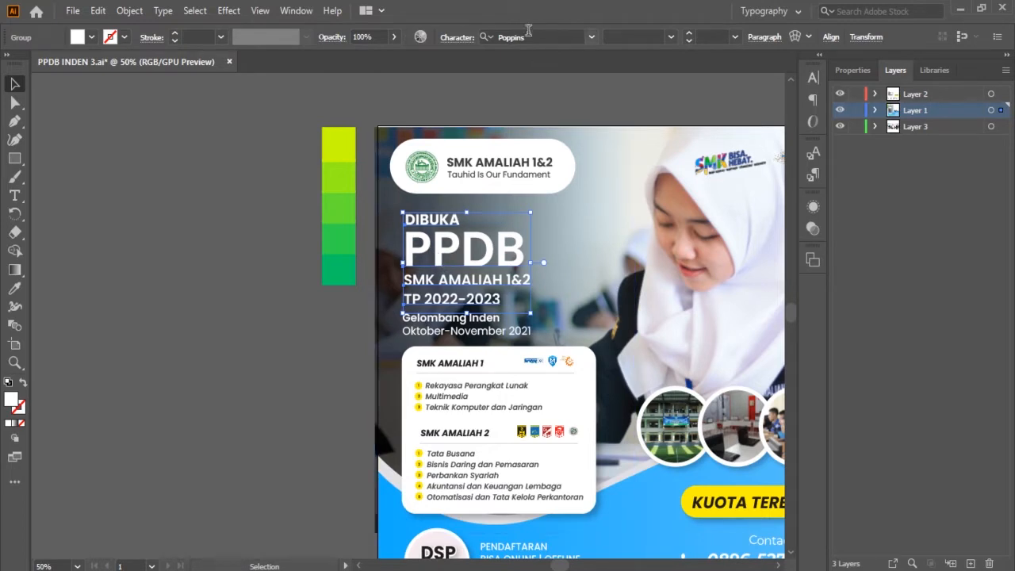
scroll(488, 252, "down", 1)
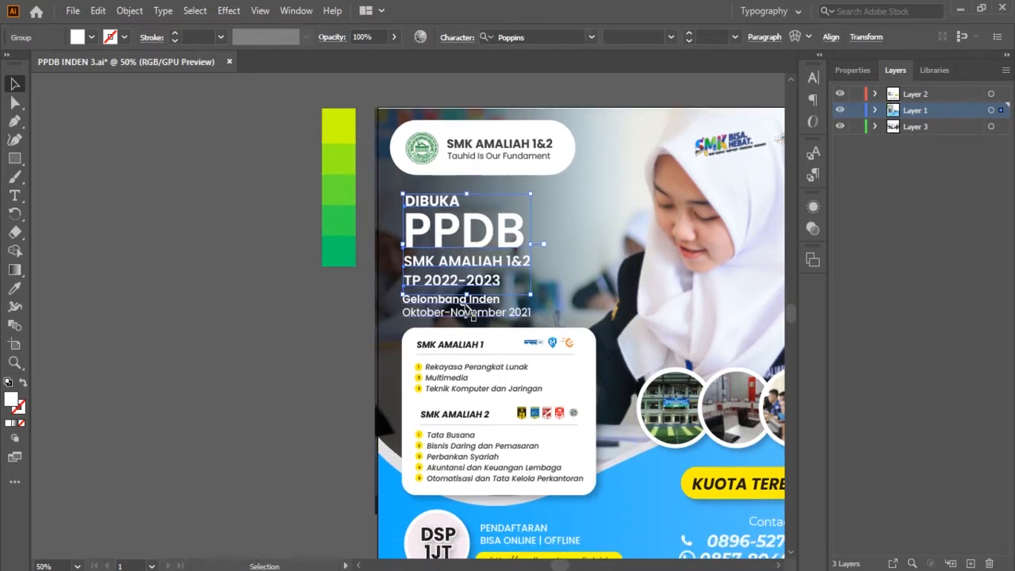
left_click(471, 318)
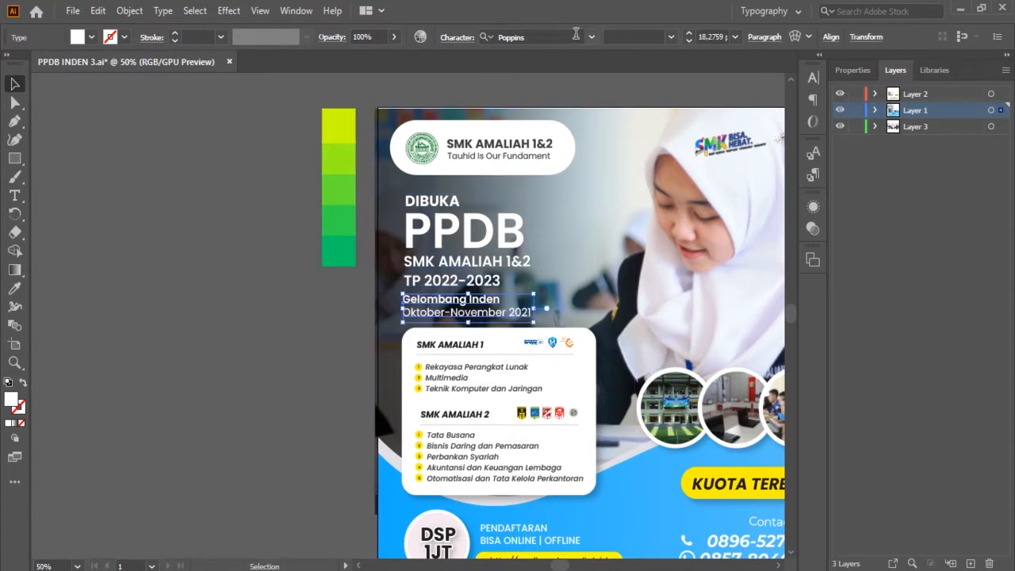
left_click(222, 235)
Step: Draw a white, roughly square rectangle beside the poster's SMK AMALIAH list card and slightly round its corners
scroll(222, 236, "down", 2)
scroll(222, 236, "down", 2)
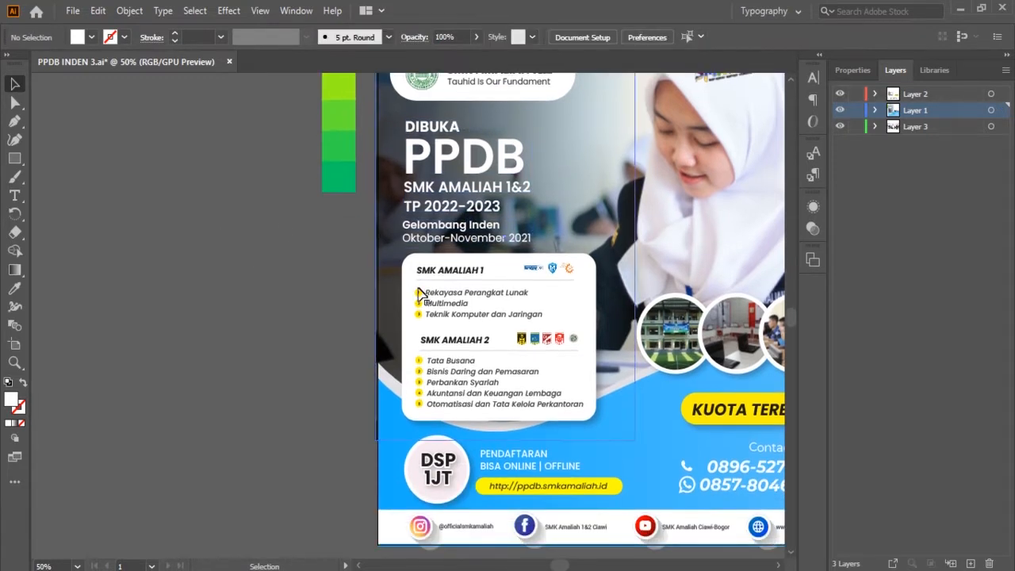
left_click(15, 158)
left_click_drag(123, 213, 307, 392)
left_click_drag(135, 226, 141, 230)
key("v")
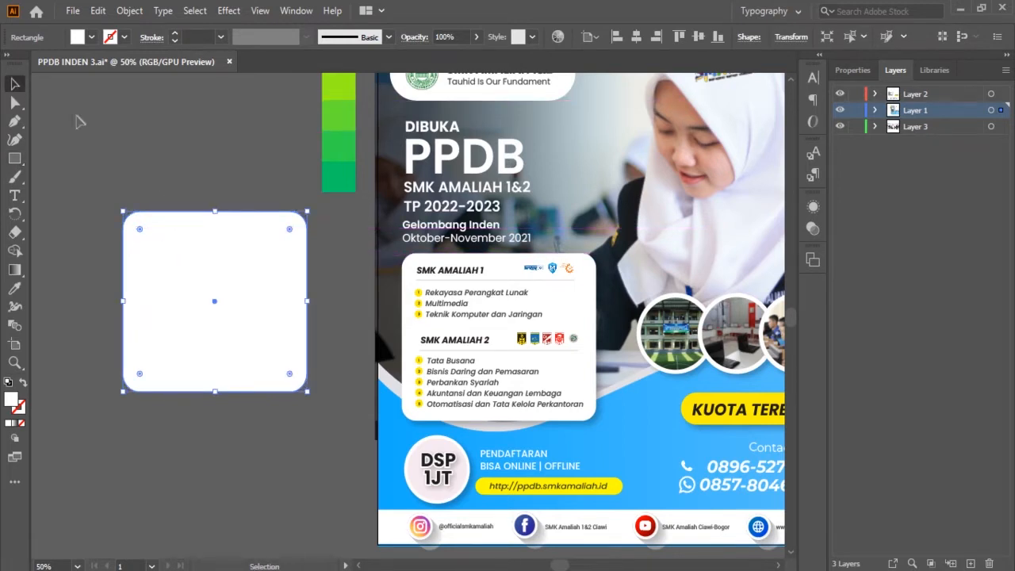
left_click(74, 118)
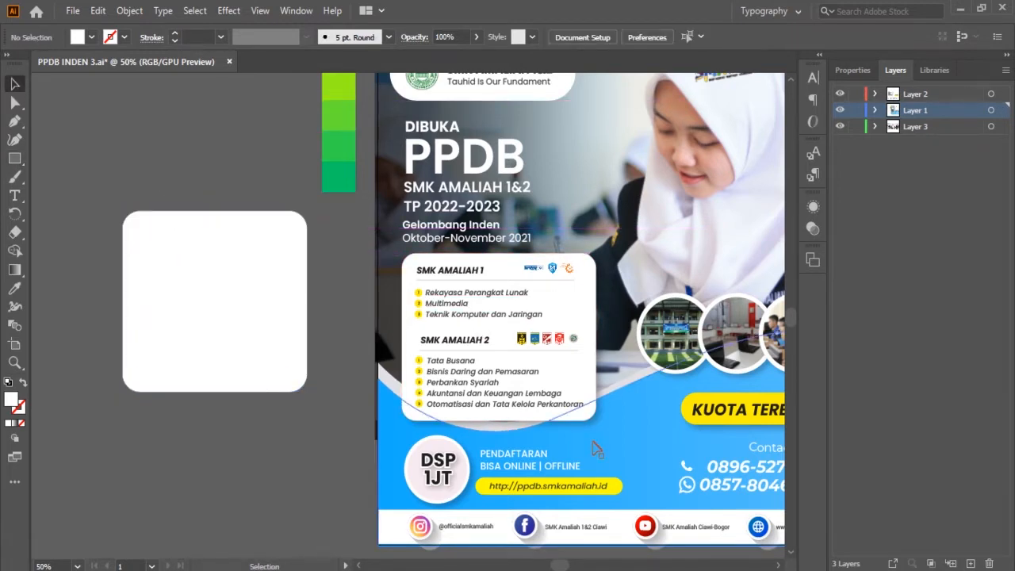
Step: Apply a Drop Shadow effect with 25% opacity to the white rounded rectangle
left_click(289, 317)
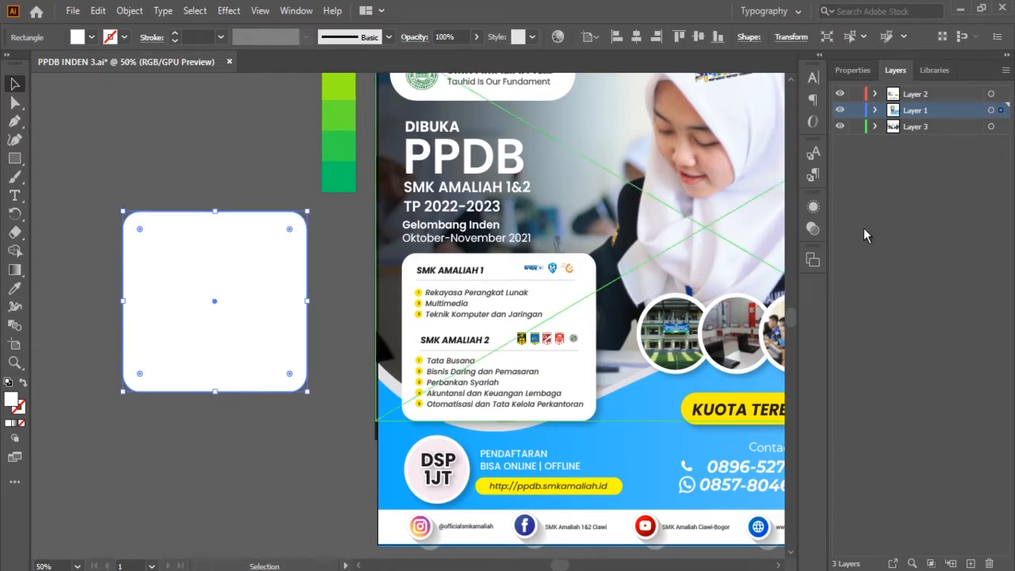
left_click(813, 207)
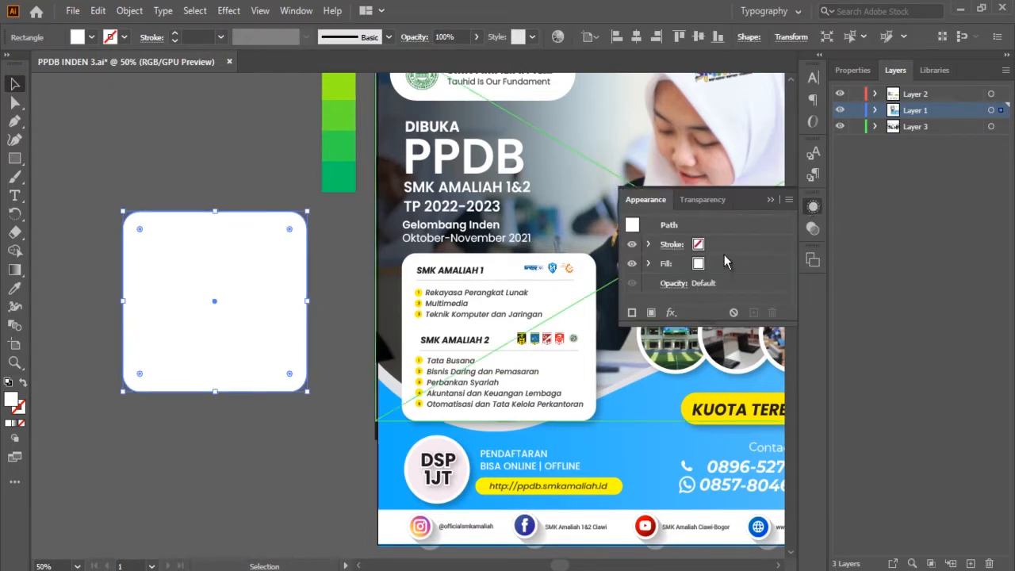
left_click(672, 313)
mouse_move(712, 334)
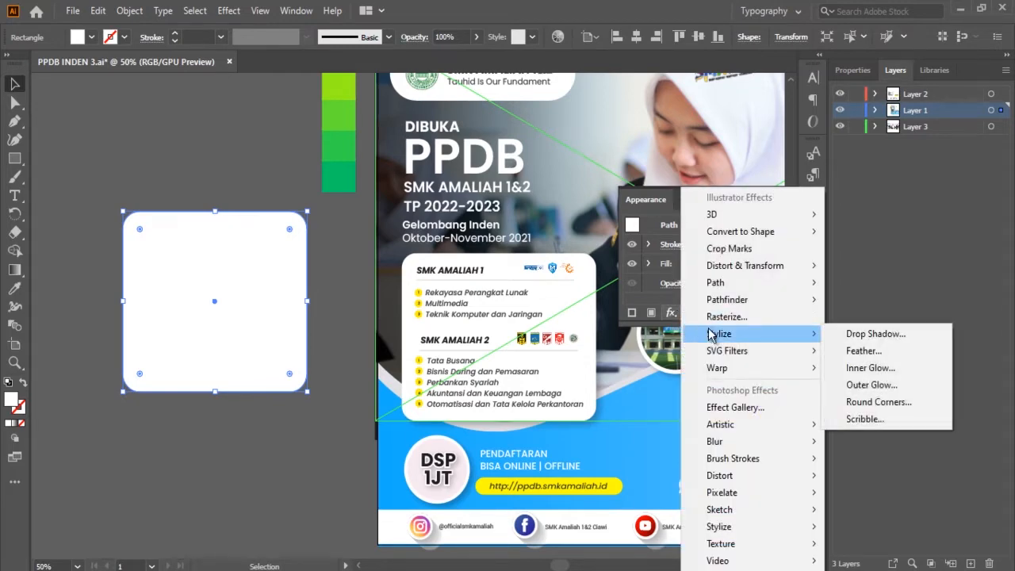
left_click(853, 333)
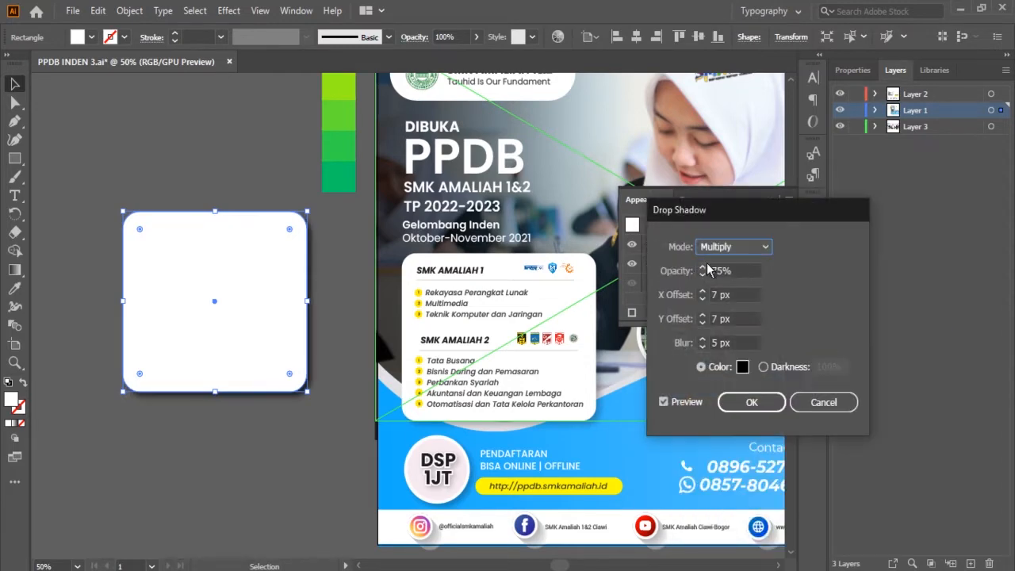
key("Tab")
type("25")
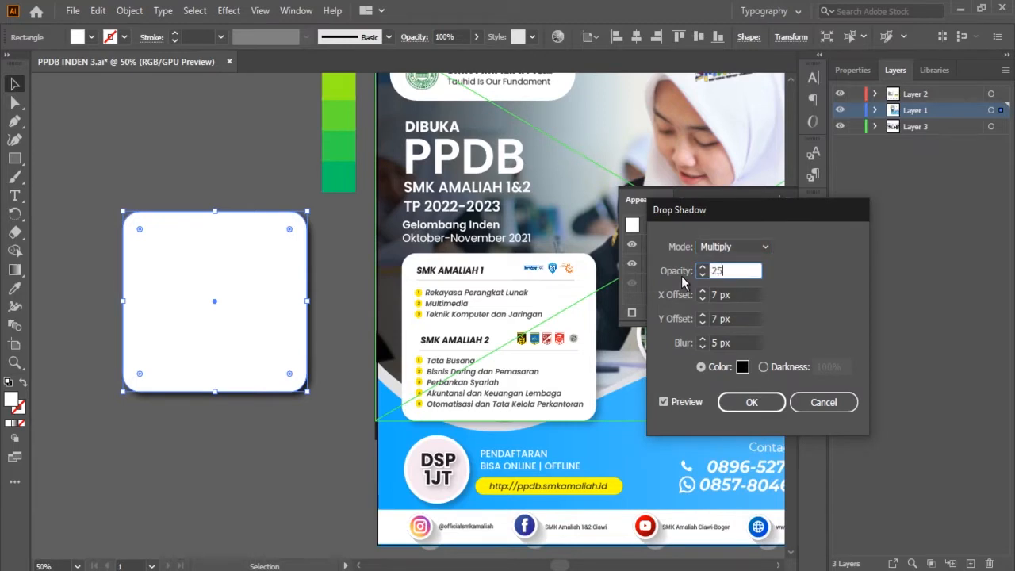
key("Tab")
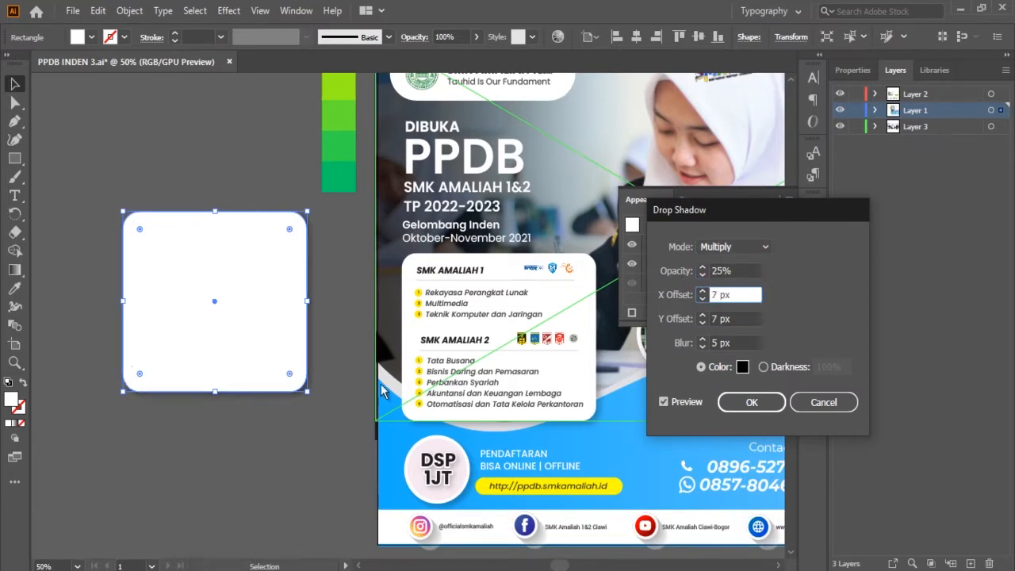
left_click(665, 402)
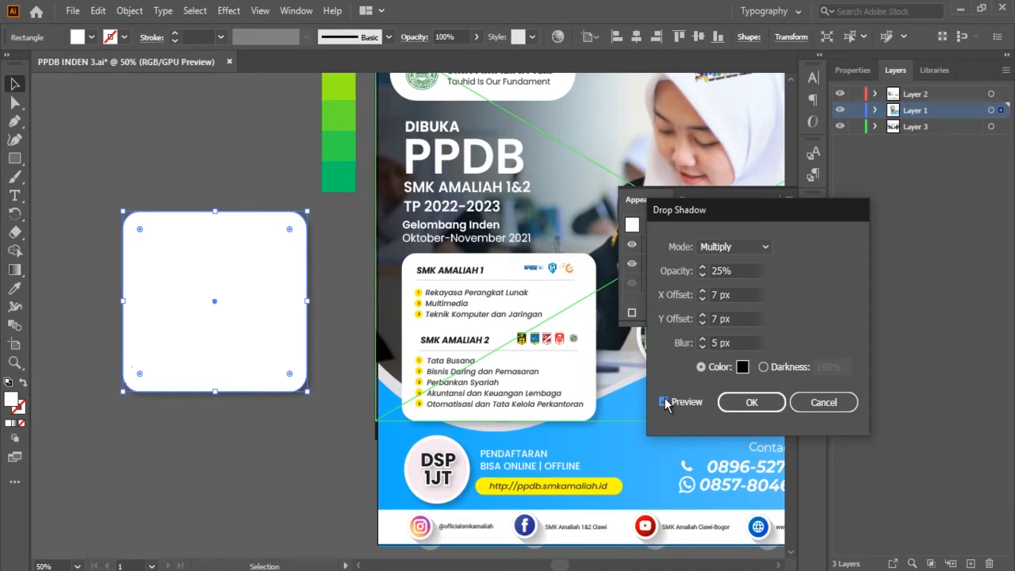
left_click(665, 402)
left_click(752, 402)
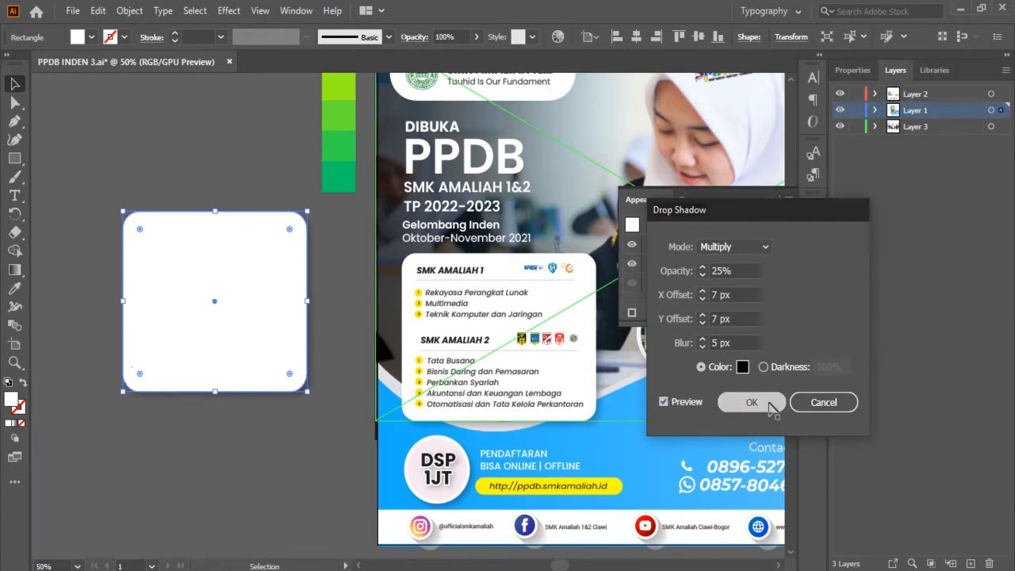
left_click(288, 170)
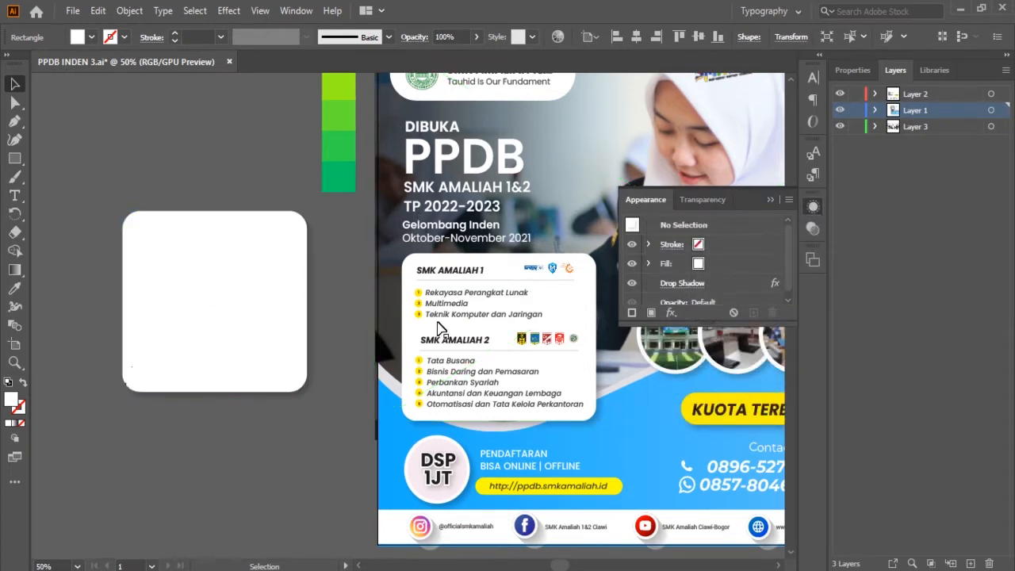
Step: Delete the shadowed white rectangle beside the poster
left_click(272, 311)
key("Delete")
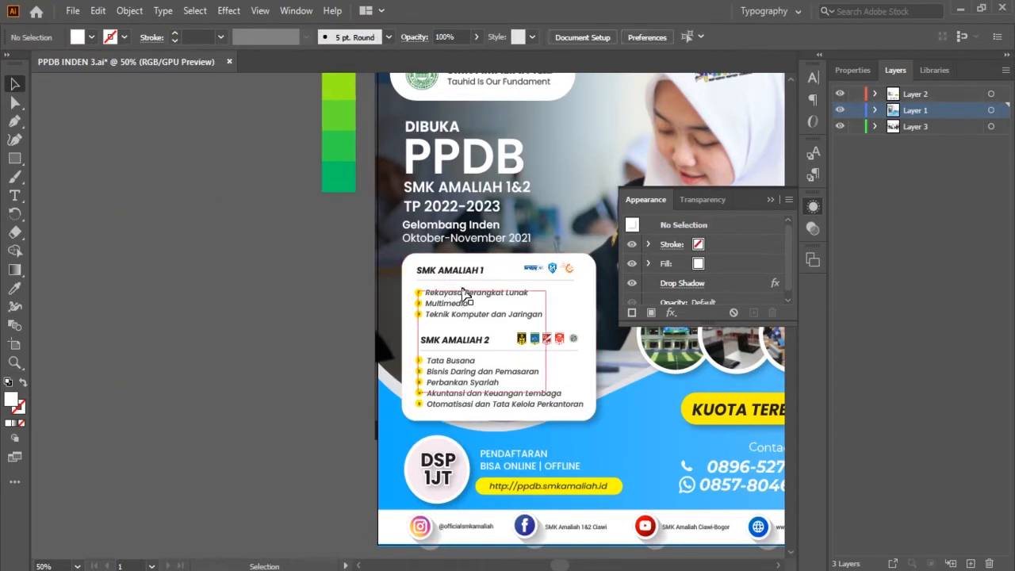
Step: Check the fonts of the SMK AMALIAH 1 heading and its list, and examine the card's yellow numbered bullets
left_click(443, 306)
double_click(443, 306)
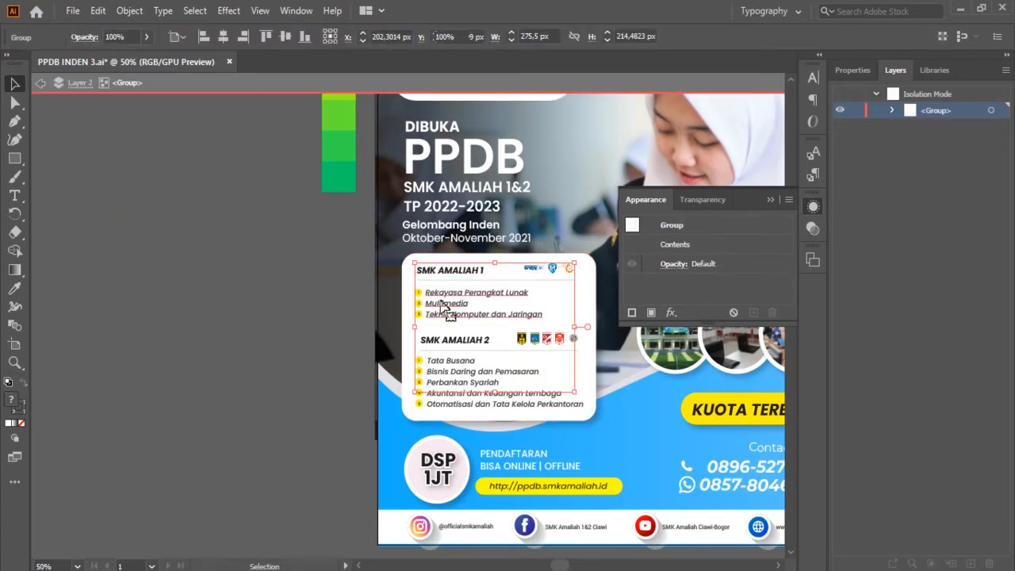
left_click(445, 302)
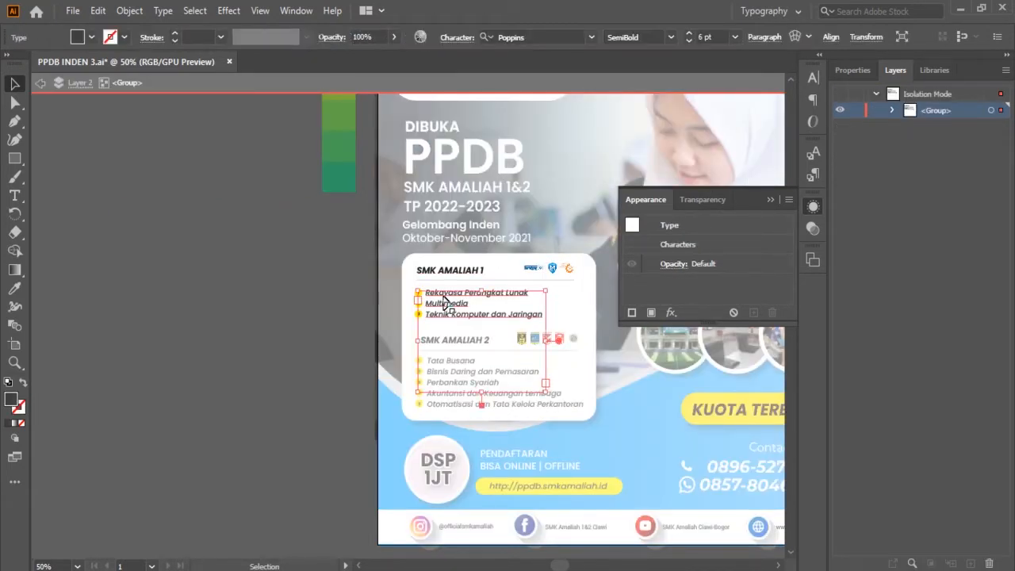
left_click(447, 272)
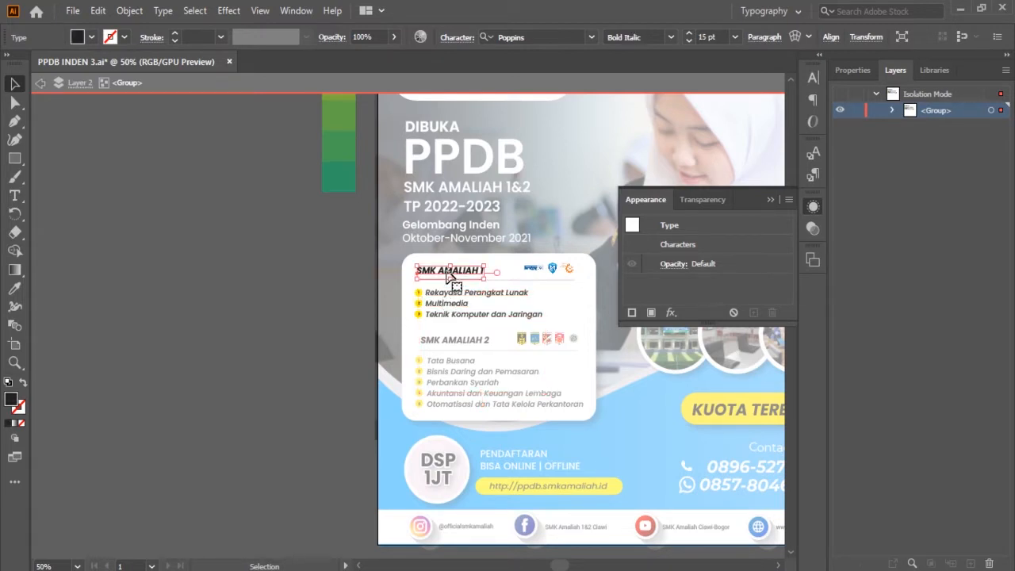
double_click(272, 245)
scroll(388, 315, "up", 3)
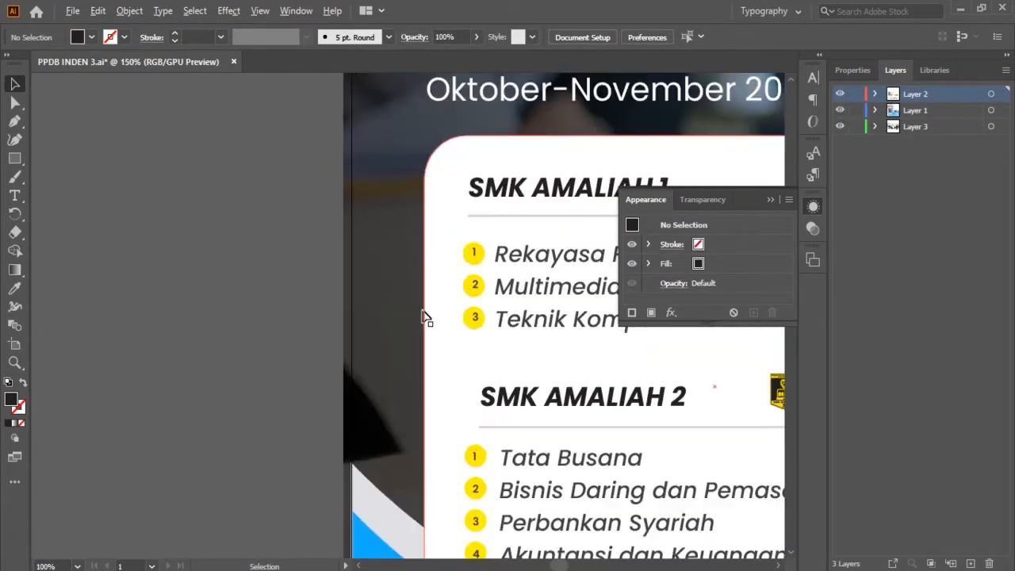
scroll(494, 288, "up", 1)
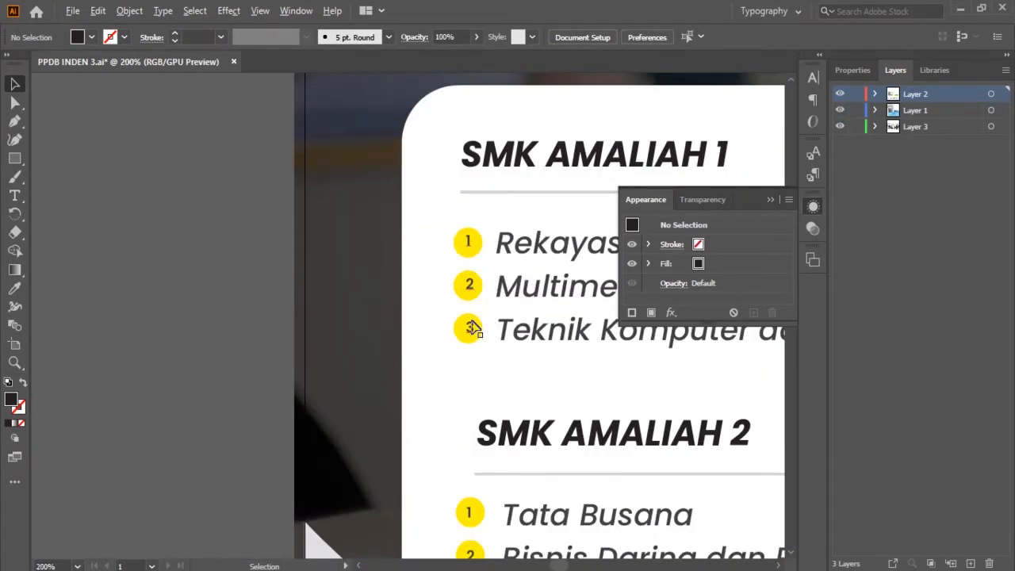
scroll(473, 326, "down", 1)
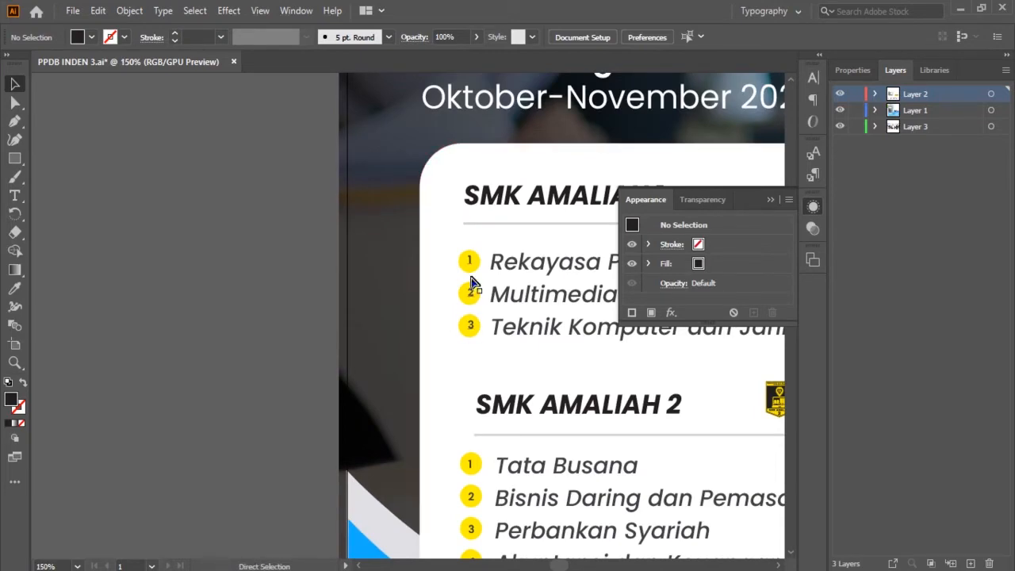
scroll(359, 288, "down", 1)
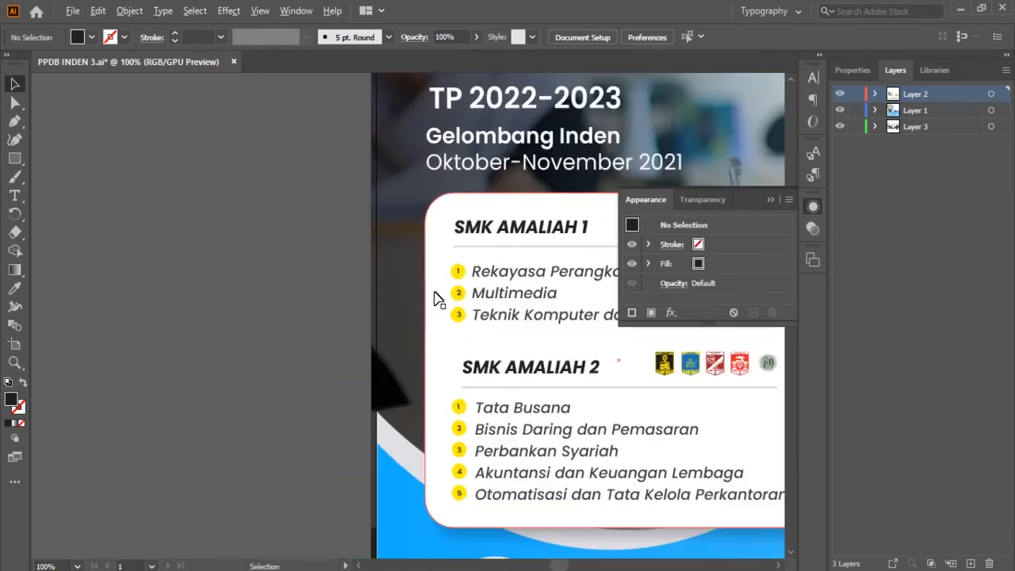
scroll(315, 296, "down", 1)
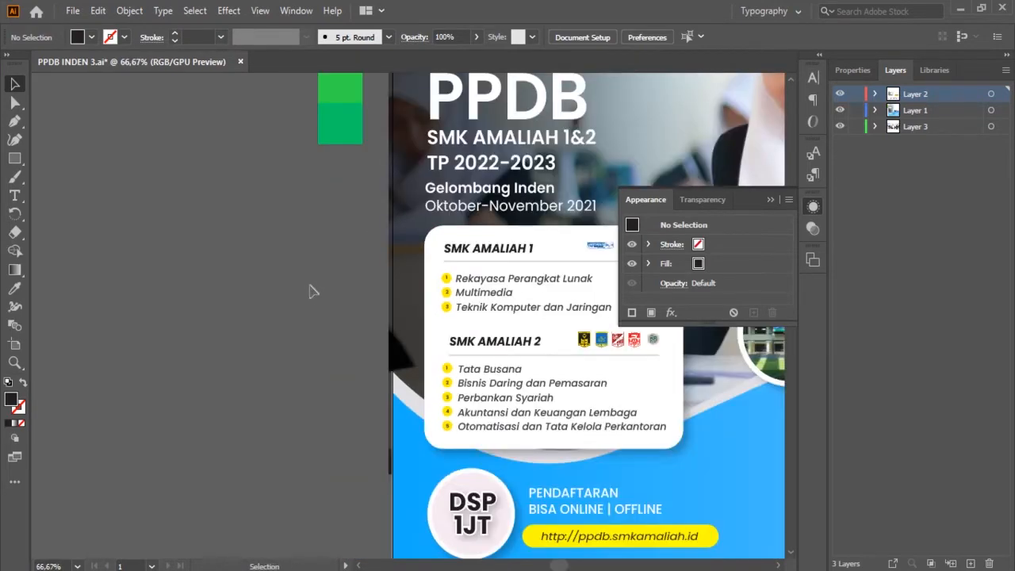
Step: Draw a dark circle about 48 px across on the empty canvas beside the poster and place a copy straight below it
scroll(315, 296, "left", 1)
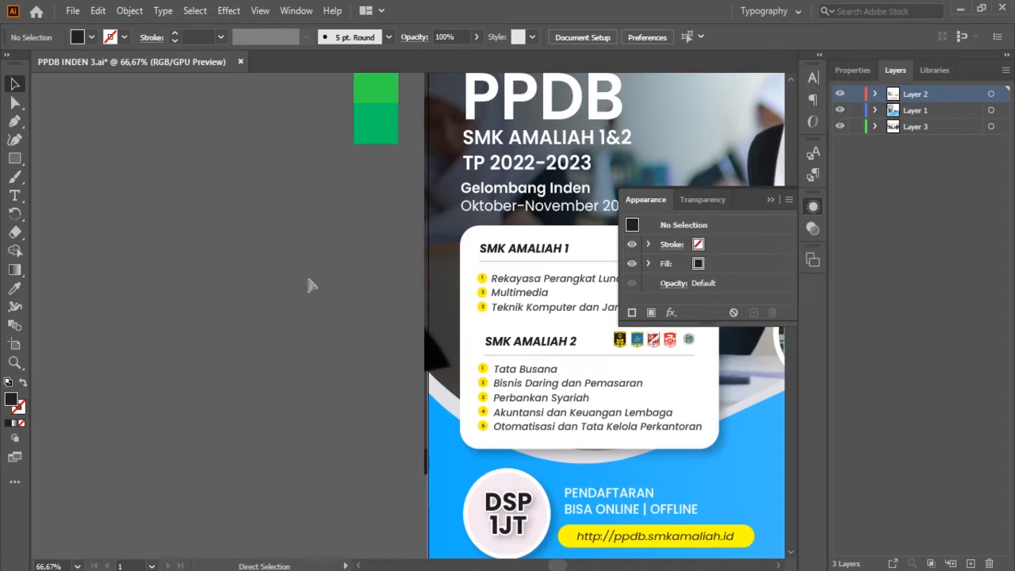
left_click(13, 160)
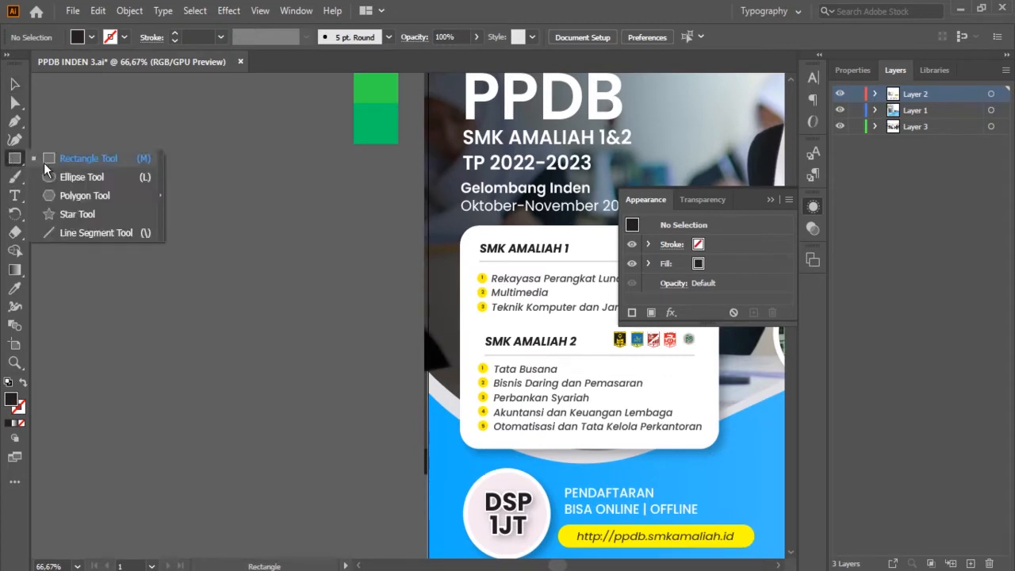
left_click(81, 177)
left_click_drag(116, 191, 148, 231)
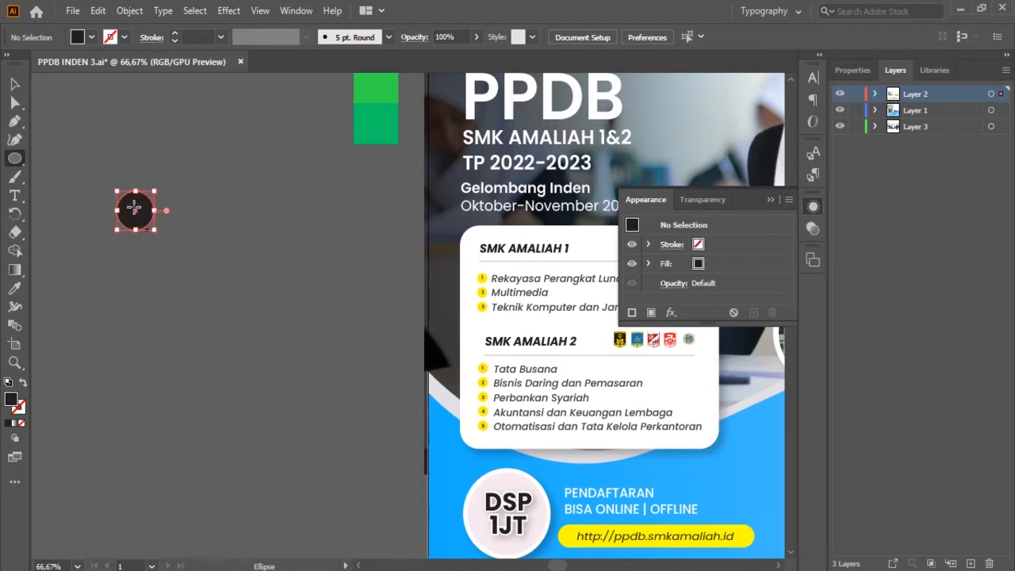
left_click(14, 83)
left_click_drag(135, 209, 135, 331)
Step: Give both circles the yellow fill sampled from the website address pill on the poster
key("ctrl+a")
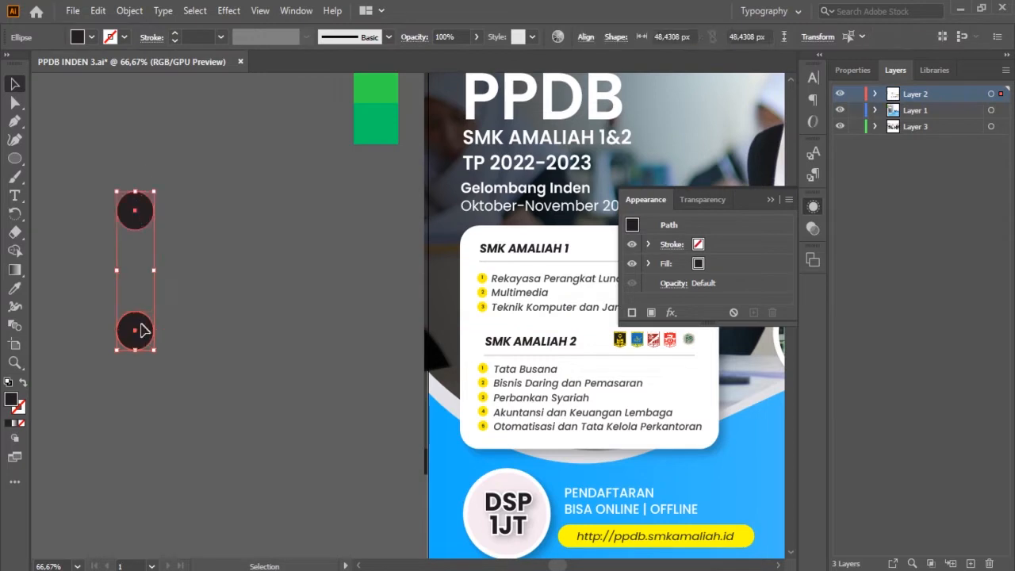
left_click(14, 288)
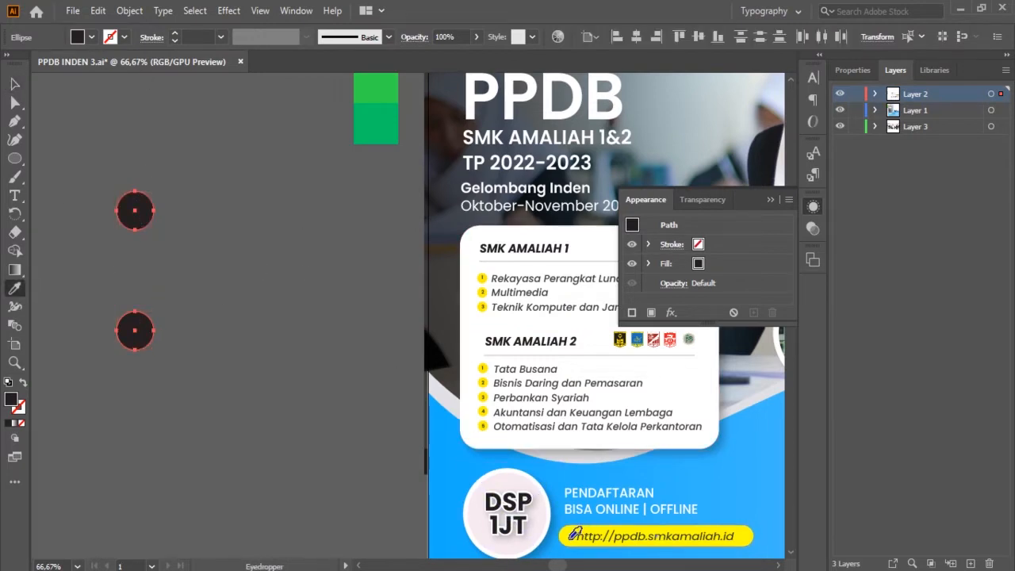
left_click(574, 533)
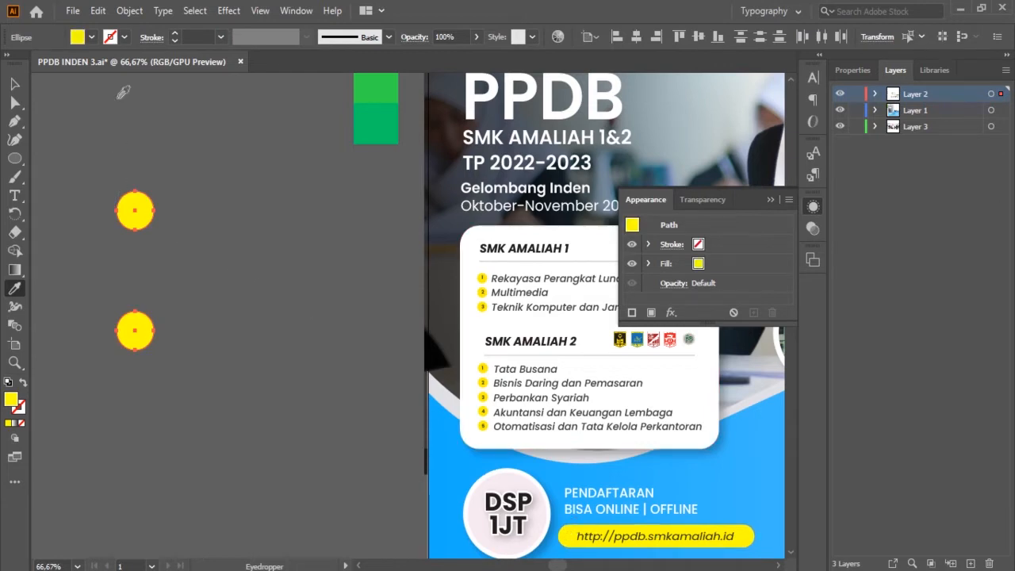
Step: Make a blend between the two yellow circles
left_click(15, 84)
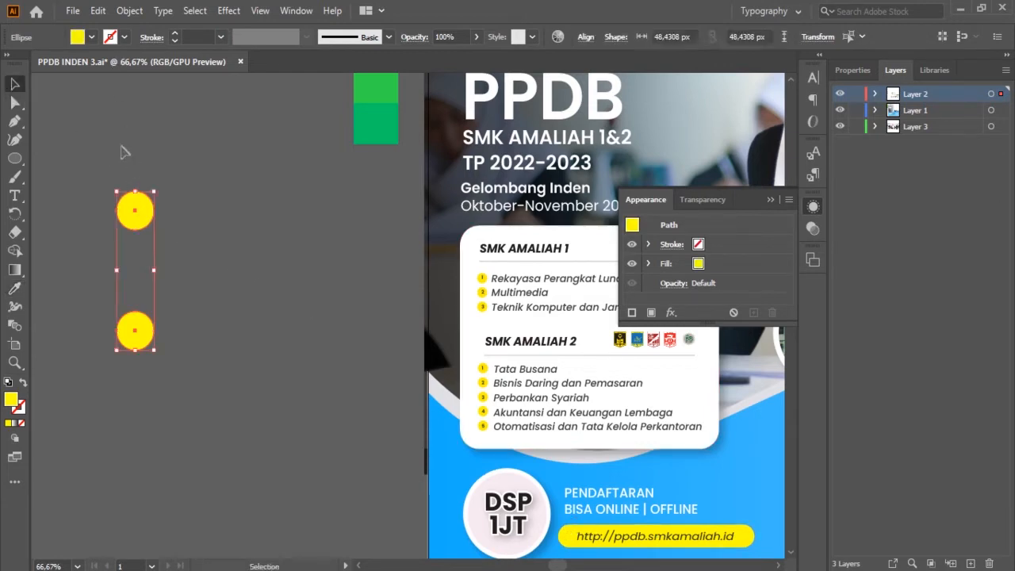
left_click(130, 11)
mouse_move(326, 429)
left_click(389, 427)
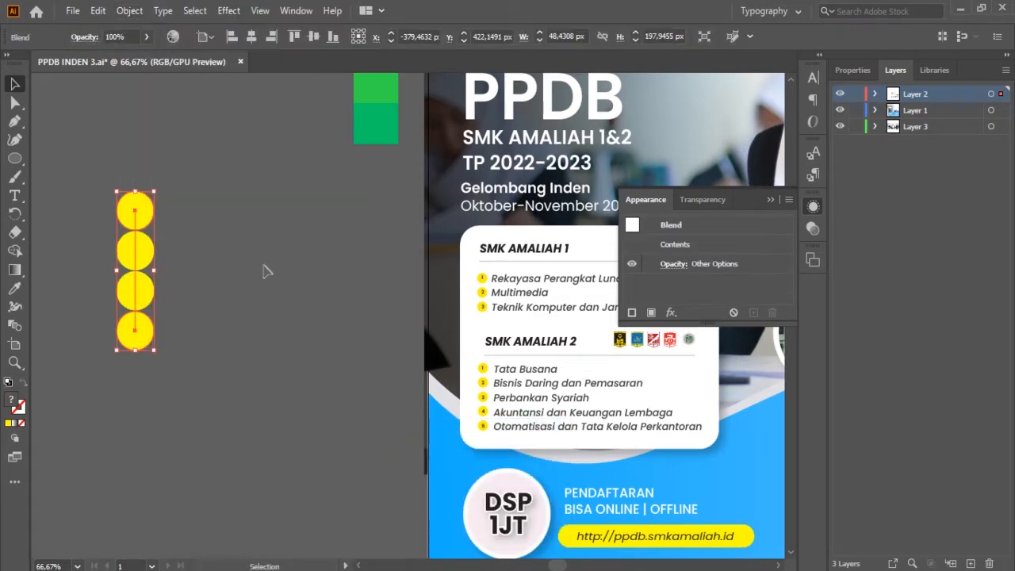
Step: Set the circle blend's spacing to Specified Steps with 1 step, keeping the orientation aligned to the page
left_click(130, 11)
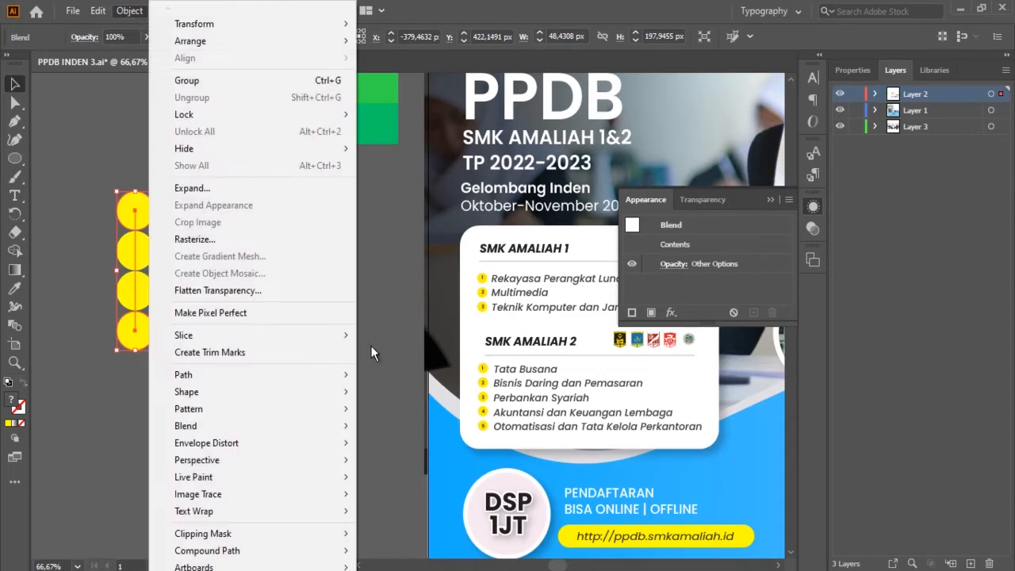
mouse_move(342, 426)
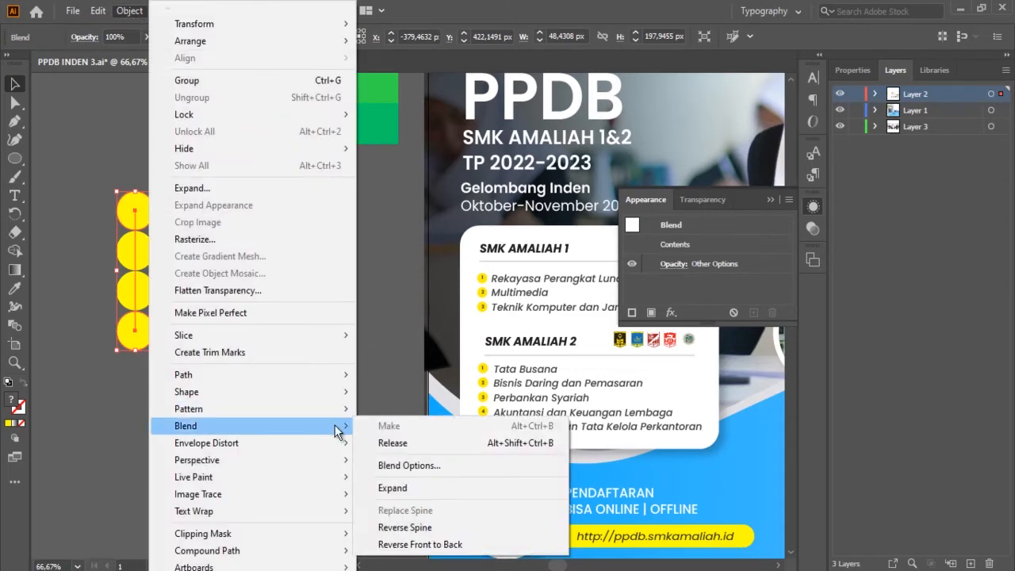
left_click(427, 467)
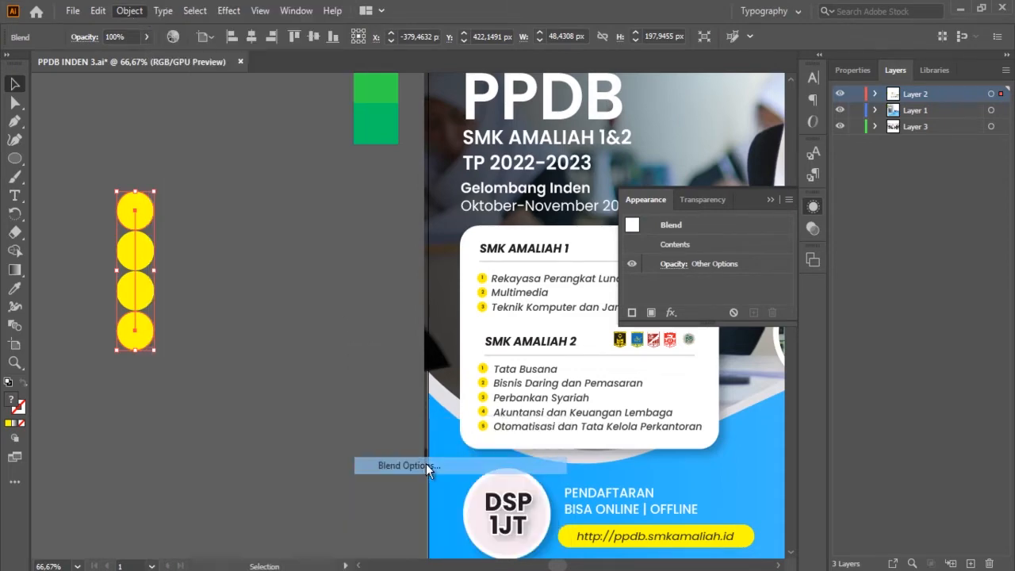
left_click(628, 275)
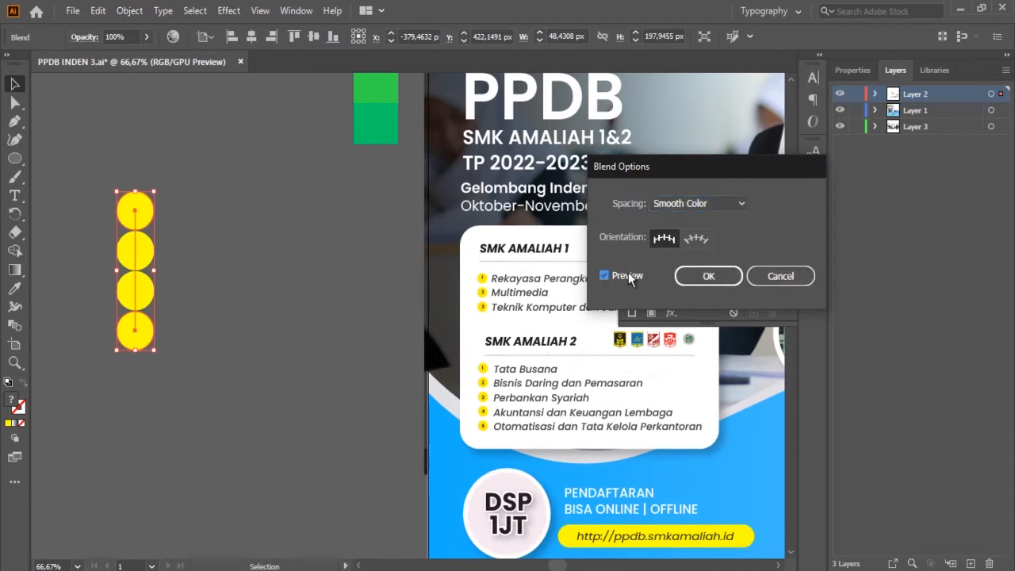
left_click(678, 206)
left_click(695, 237)
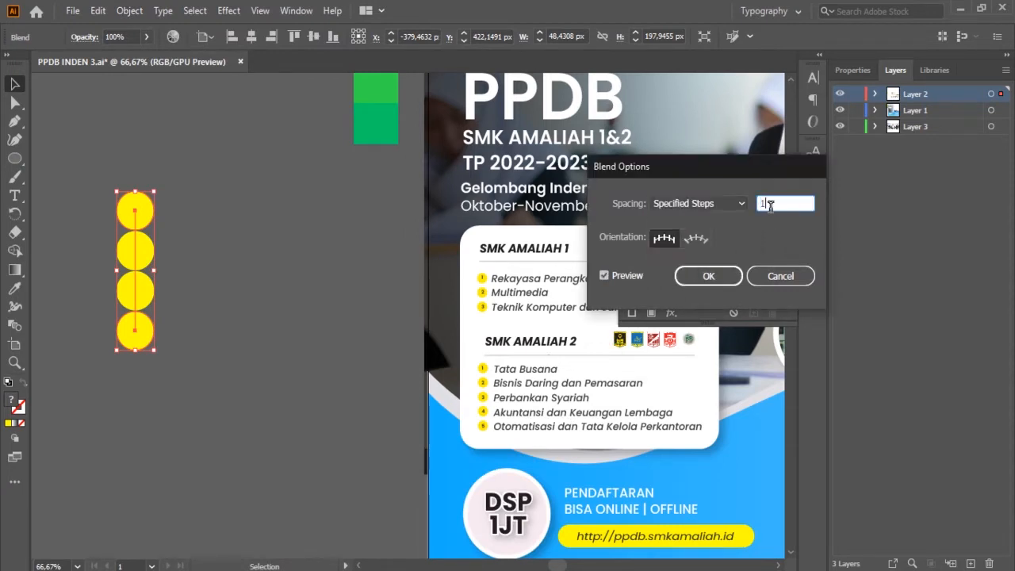
left_click(664, 237)
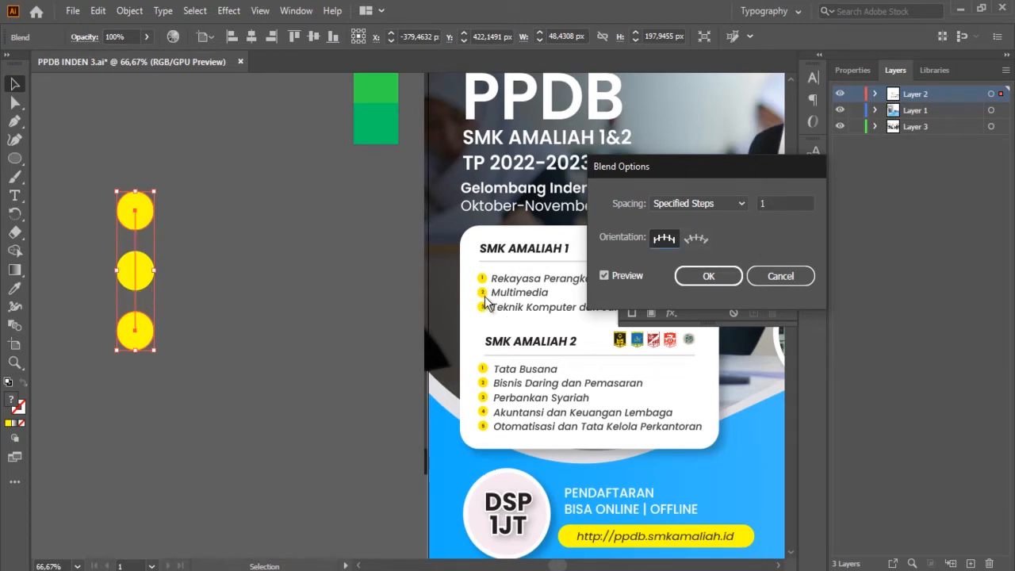
left_click(682, 275)
left_click(70, 233)
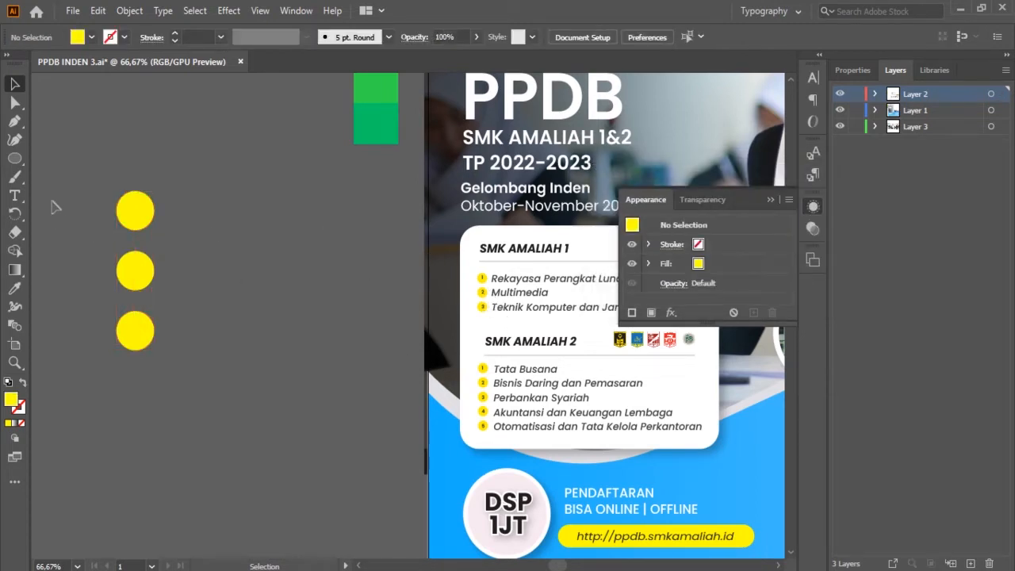
Step: Add point text with the numbers 1, 2 and 3 on separate lines just above the yellow circles
left_click(14, 195)
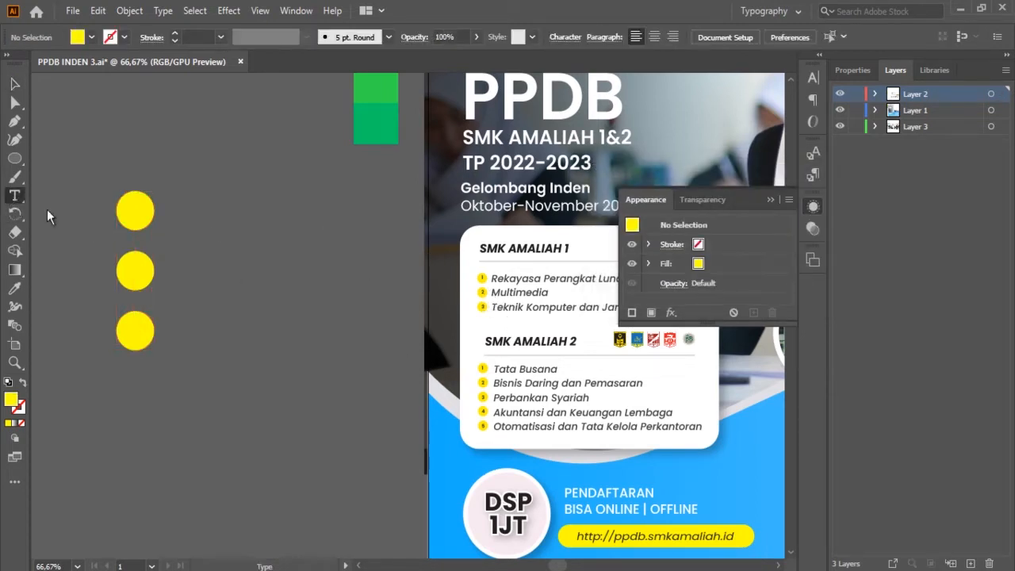
left_click(127, 156)
type("1")
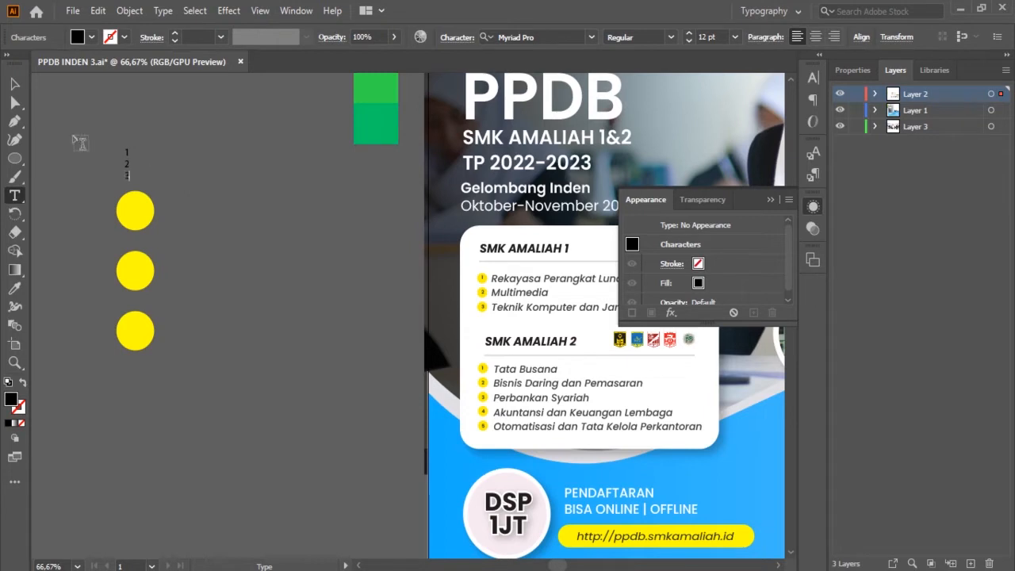
Step: Enlarge the number text to about 35 pt with the 1 centred in the uppermost circle, and fill it dark grey
left_click(14, 84)
left_click_drag(129, 183, 136, 258)
left_click(91, 37)
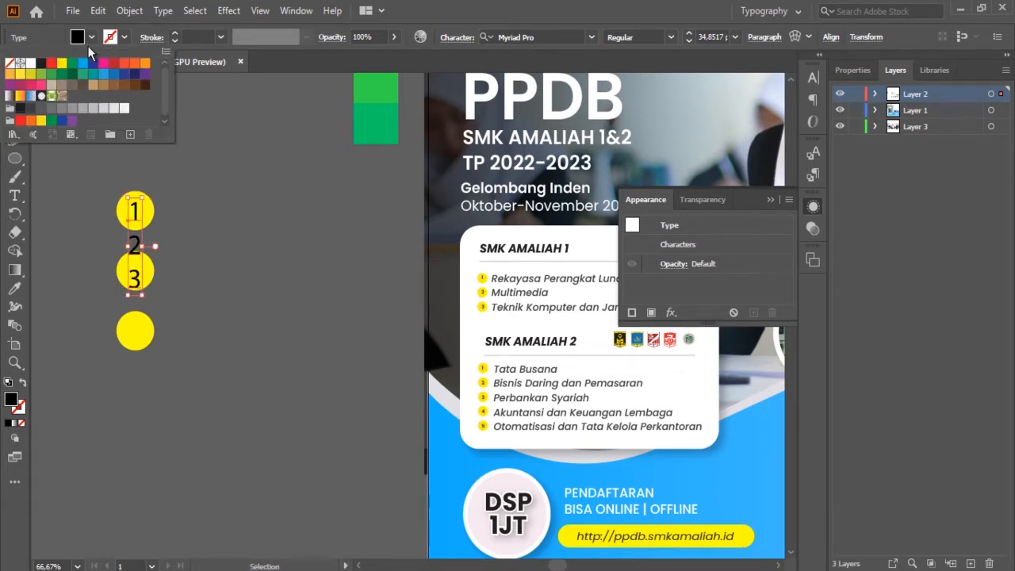
left_click(30, 108)
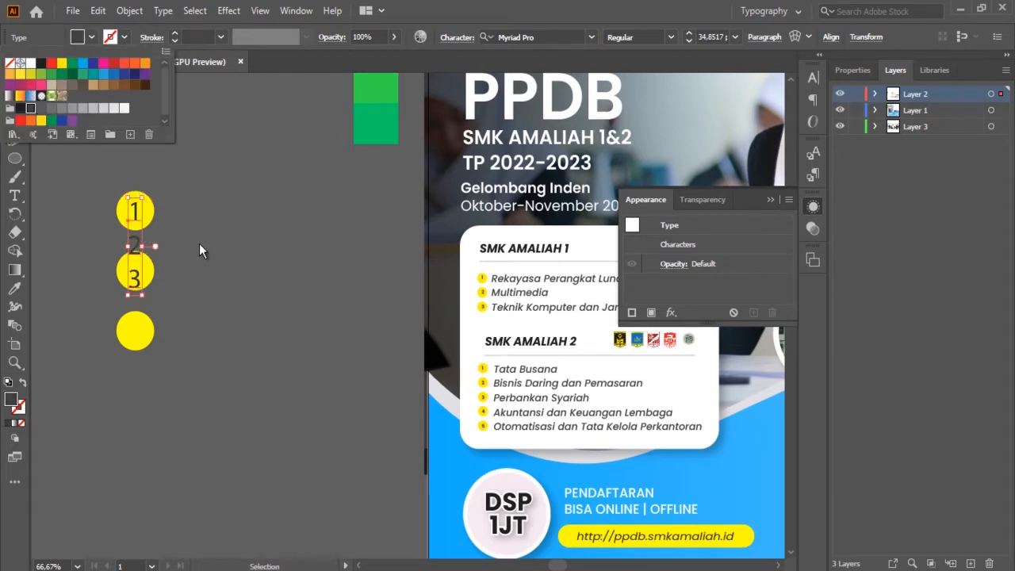
Step: Increase the number text's leading to 74 pt so each number sits inside its own circle
left_click(861, 73)
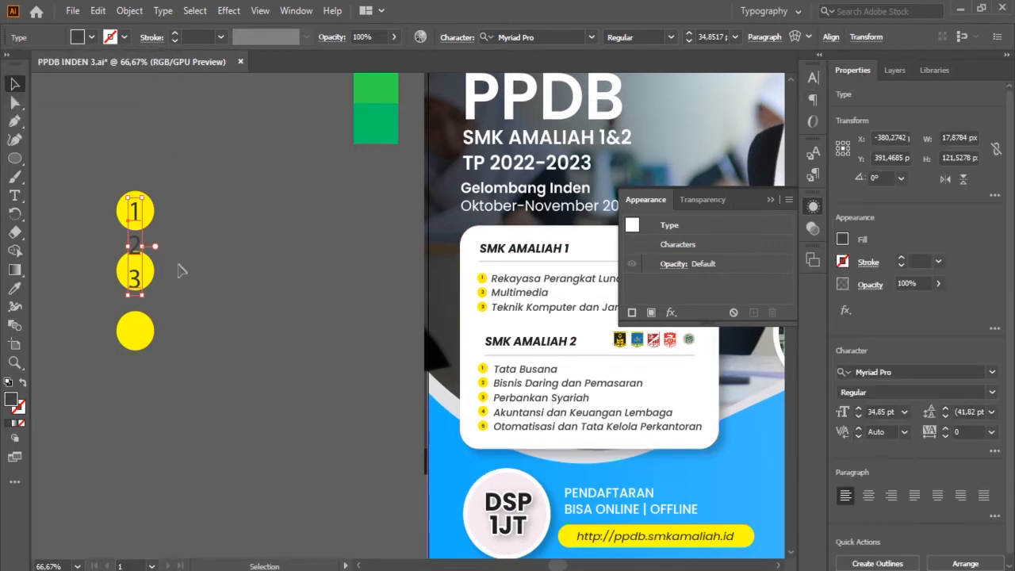
left_click(946, 409)
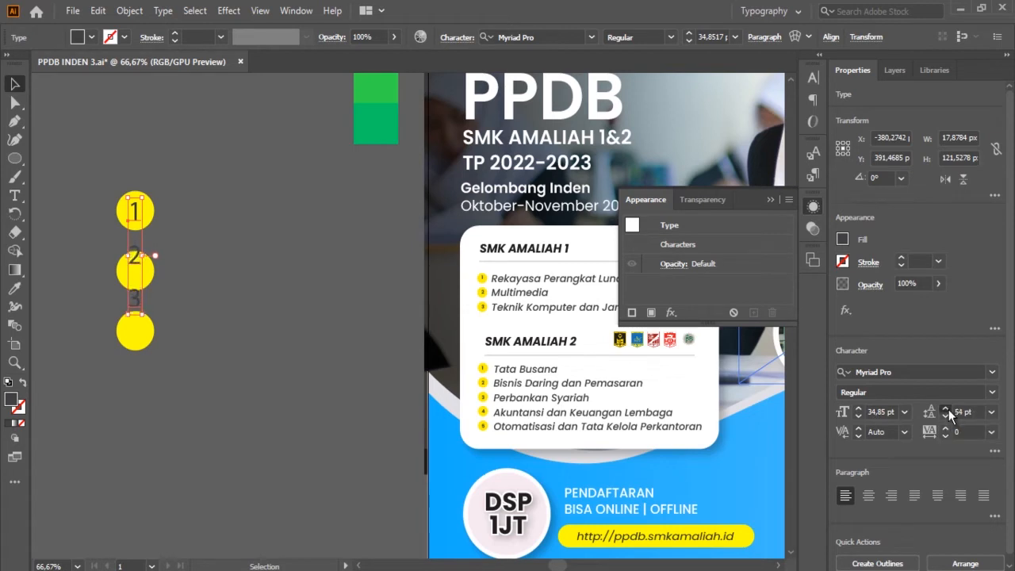
left_click(949, 410)
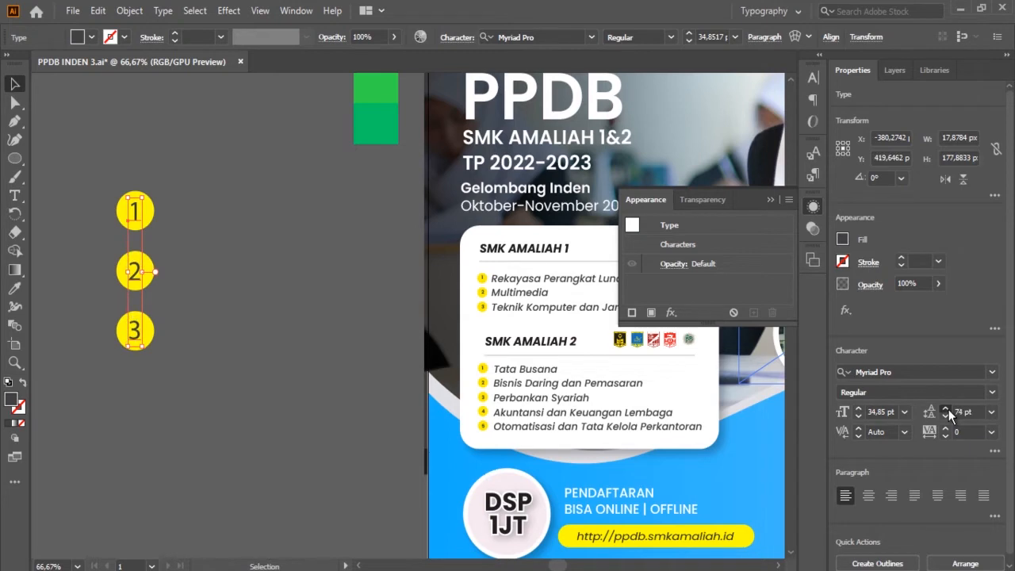
left_click(547, 367)
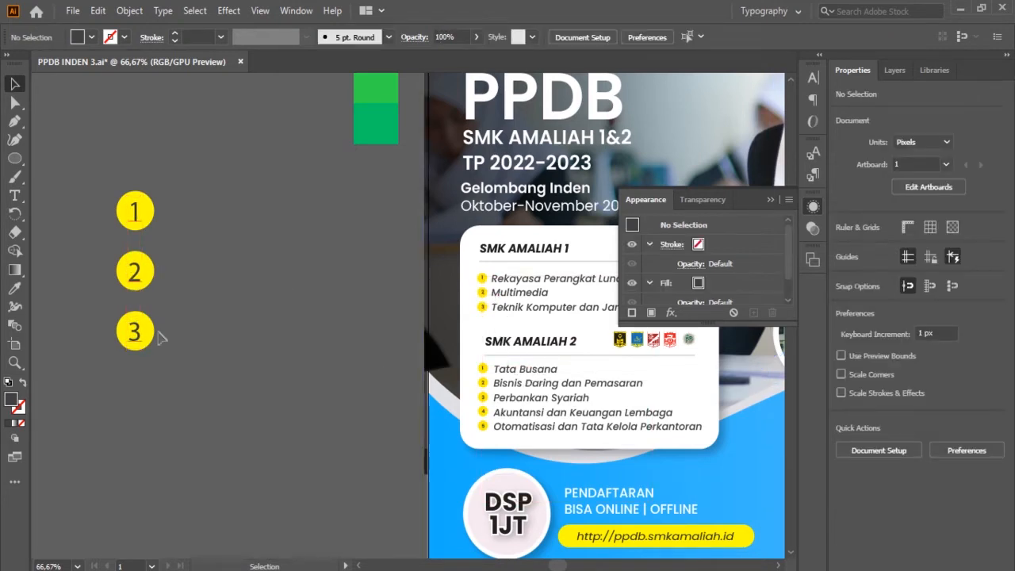
left_click(135, 210)
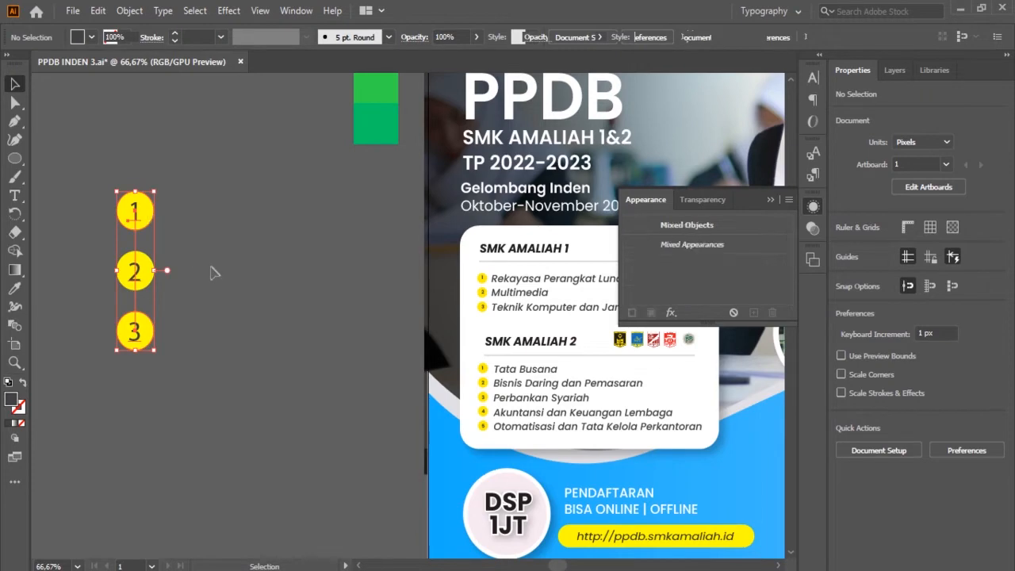
key("ctrl+minus")
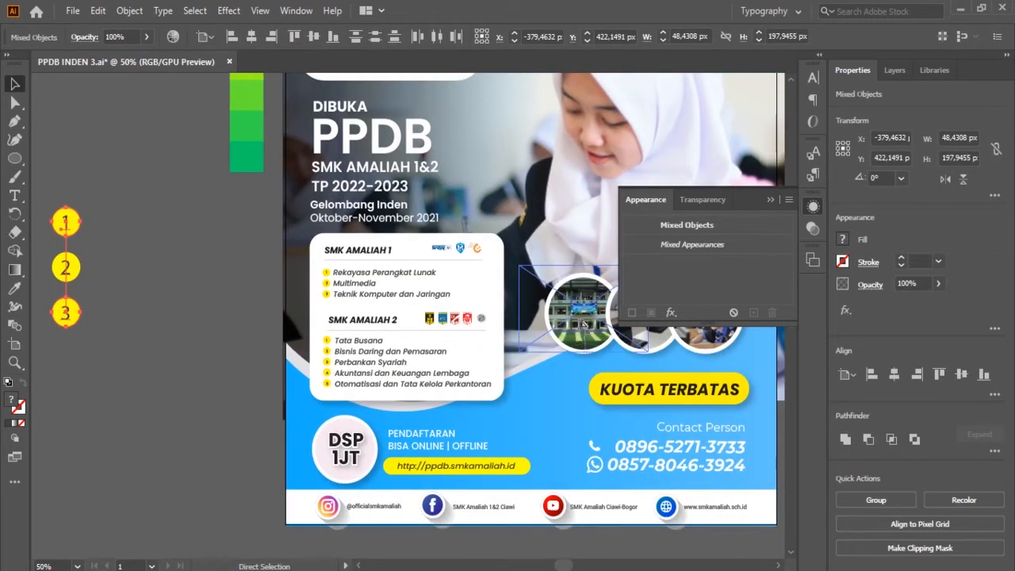
left_click(201, 284)
scroll(201, 284, "left", 3)
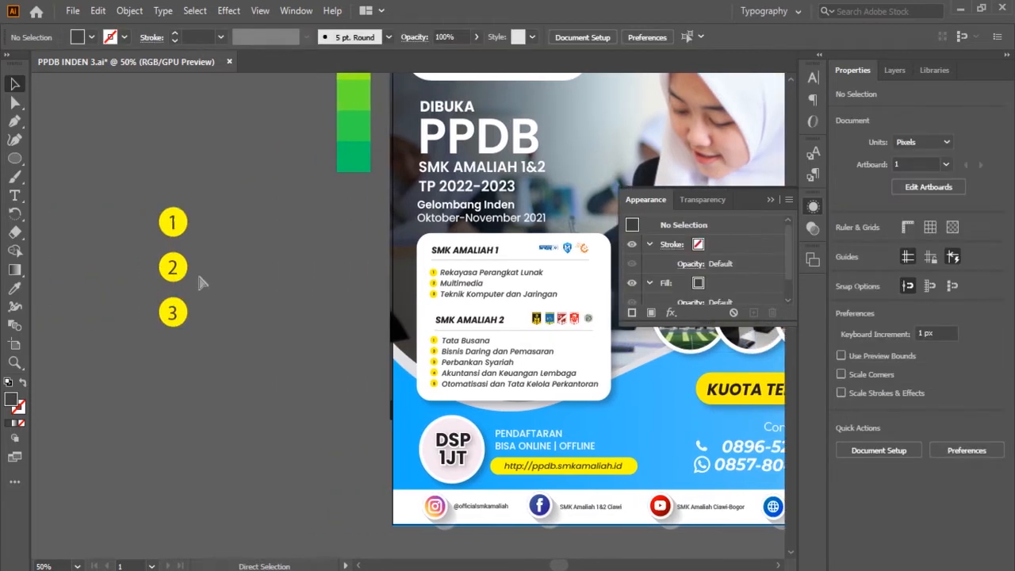
scroll(201, 284, "right", 3)
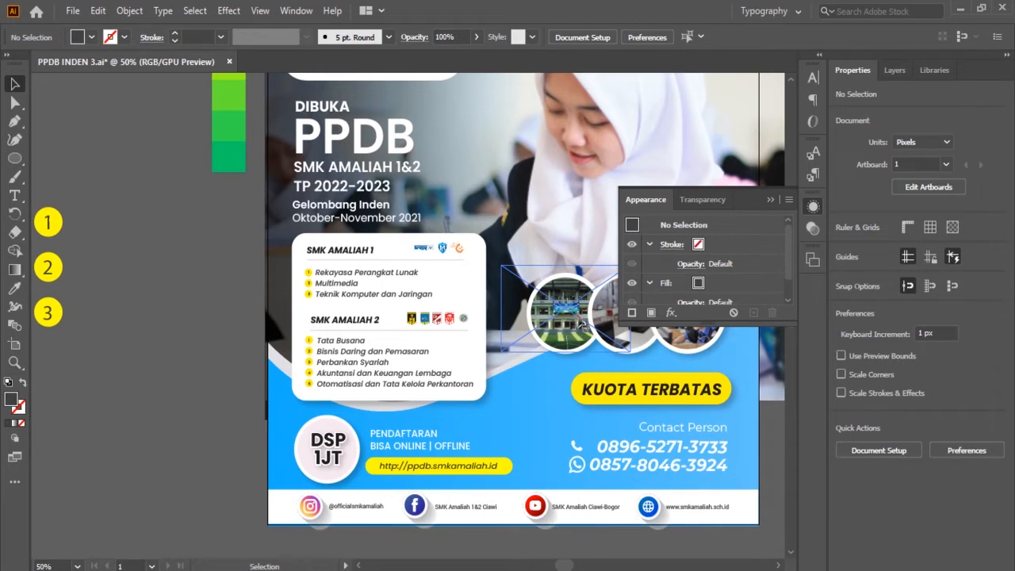
Step: Draw a dark grey circle on the empty canvas between the yellow numbered circles and the poster
scroll(449, 325, "right", 3)
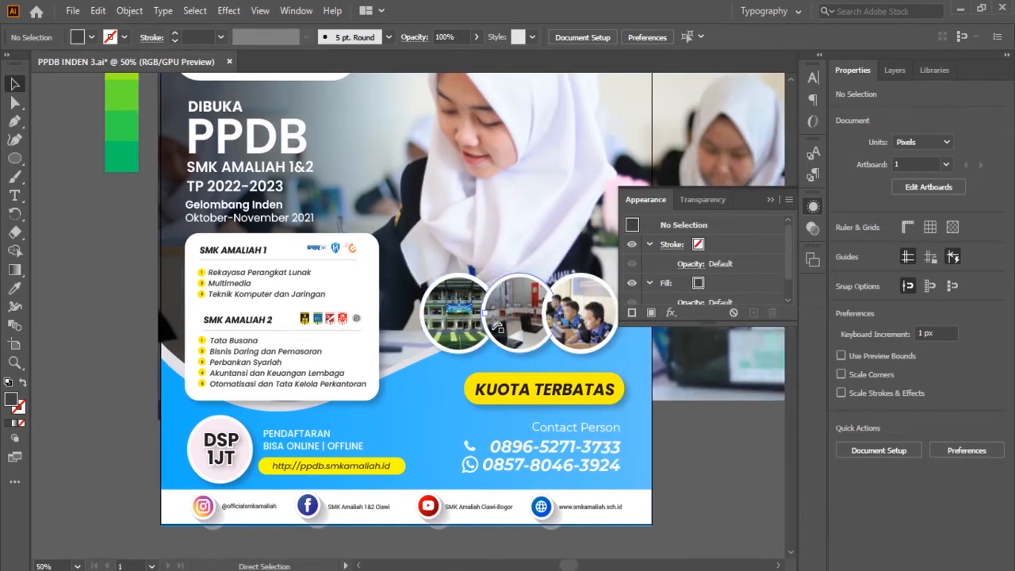
scroll(302, 297, "left", 5)
scroll(302, 302, "left", 2)
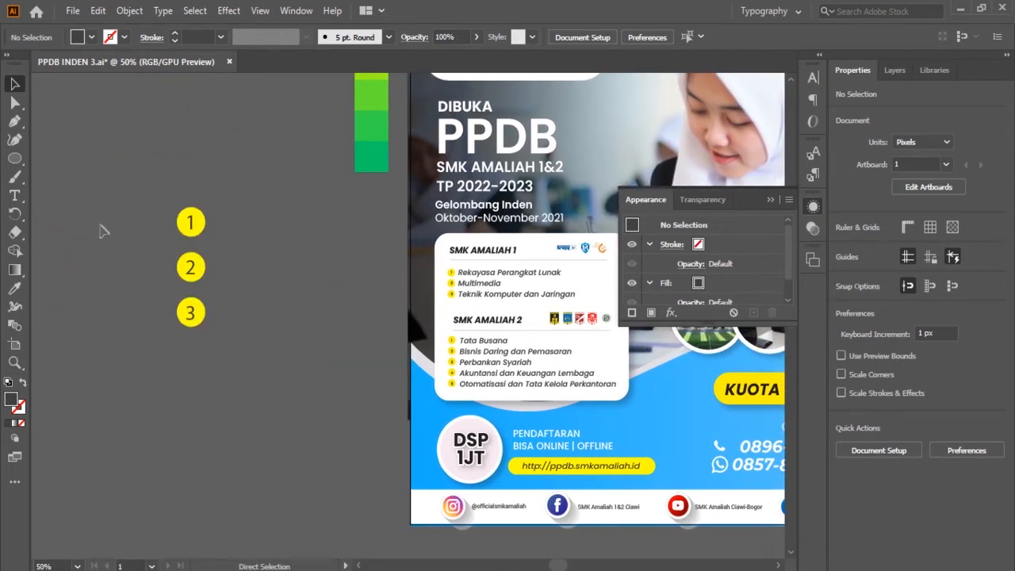
left_click(14, 158)
mouse_move(245, 230)
left_mouse_down()
mouse_move(336, 349)
mouse_move(363, 353)
left_mouse_up()
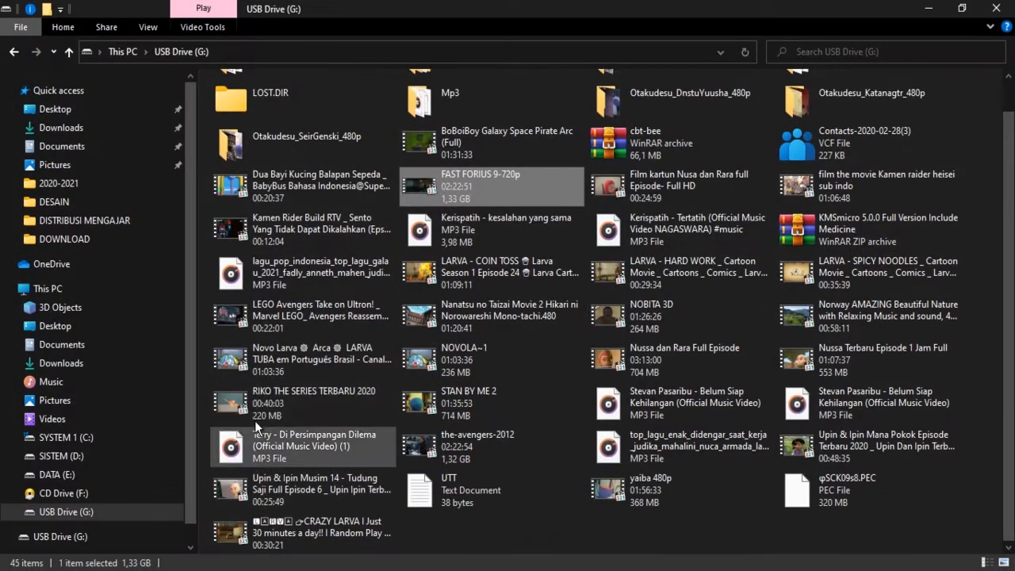
Step: Place the m7xp75… PKK picture from the Pictures folder on the canvas and undo the stray thin ellipse
left_click(98, 394)
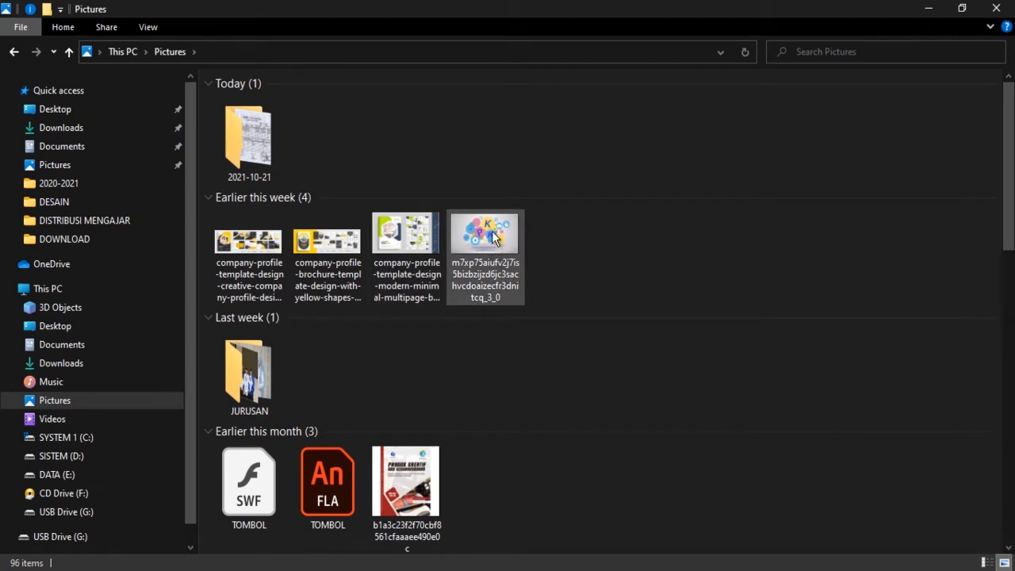
mouse_move(492, 232)
left_mouse_down()
mouse_move(468, 311)
mouse_move(313, 439)
mouse_move(238, 560)
mouse_move(214, 560)
mouse_move(267, 440)
mouse_move(274, 342)
left_mouse_up()
key("ctrl+z")
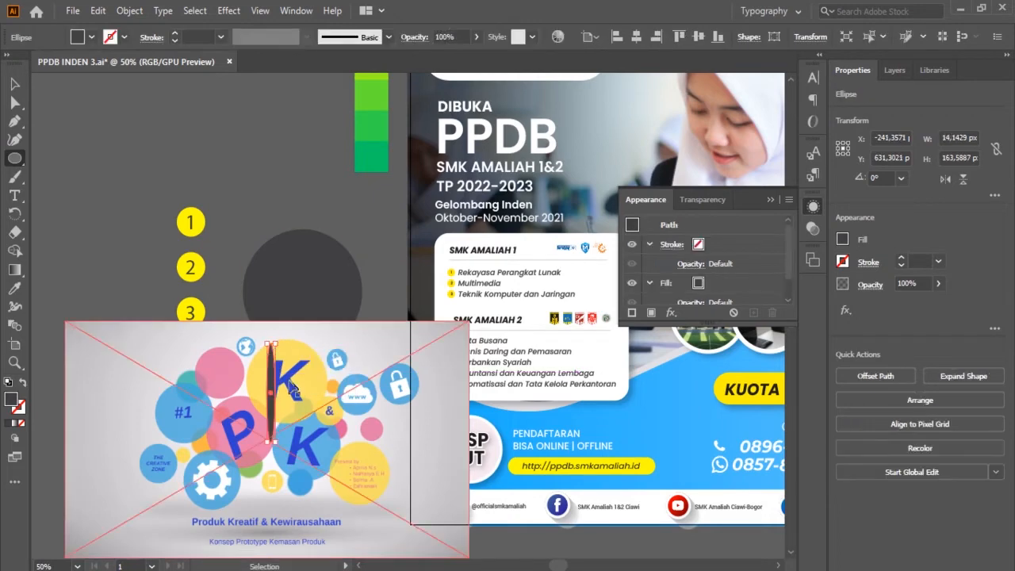
left_click(16, 85)
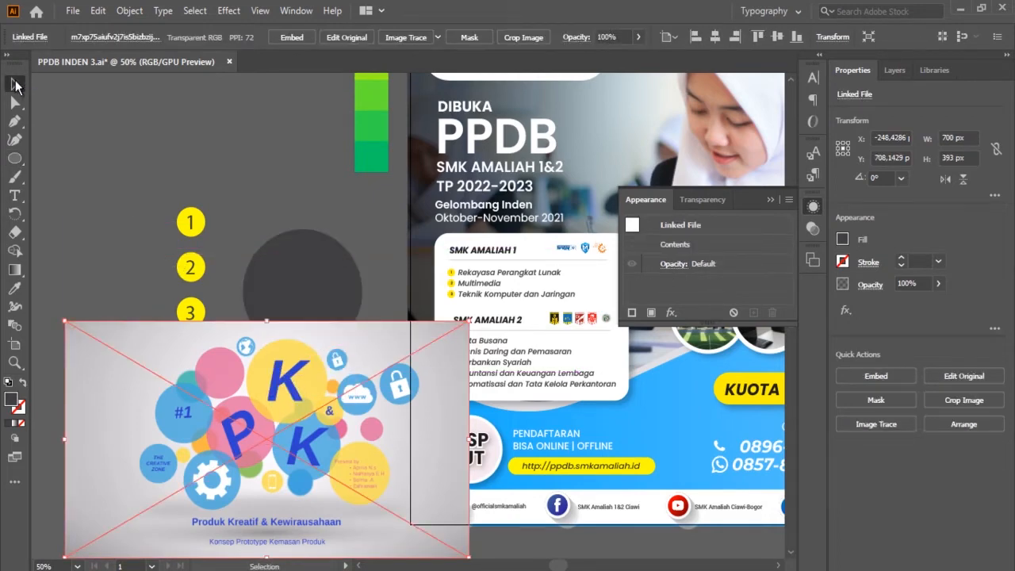
Step: Send the placed picture to the back, scale it to about 409 × 230 px and centre it behind the dark circle
left_click_drag(194, 385, 238, 277)
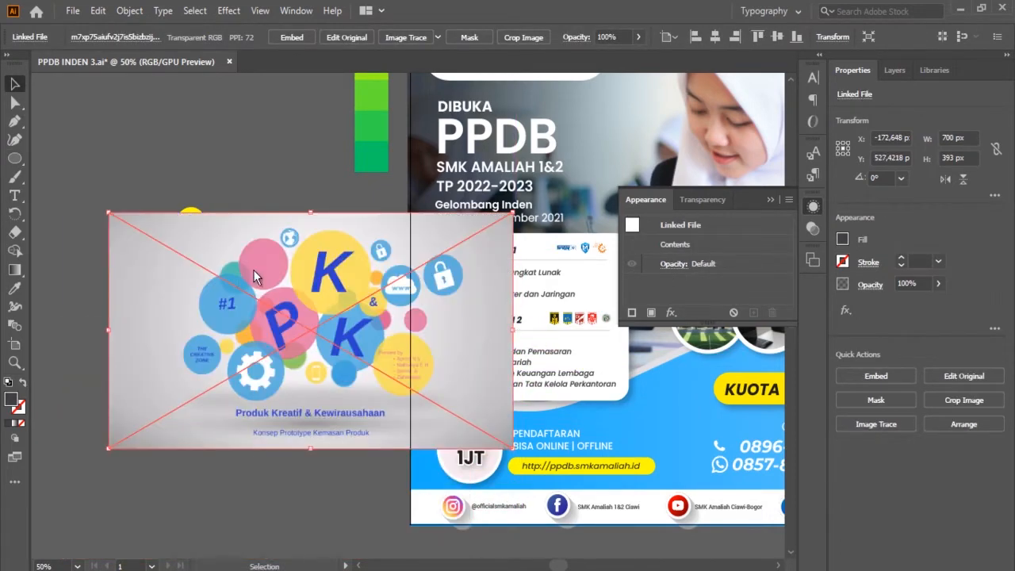
right_click(254, 276)
mouse_move(397, 403)
left_click(449, 450)
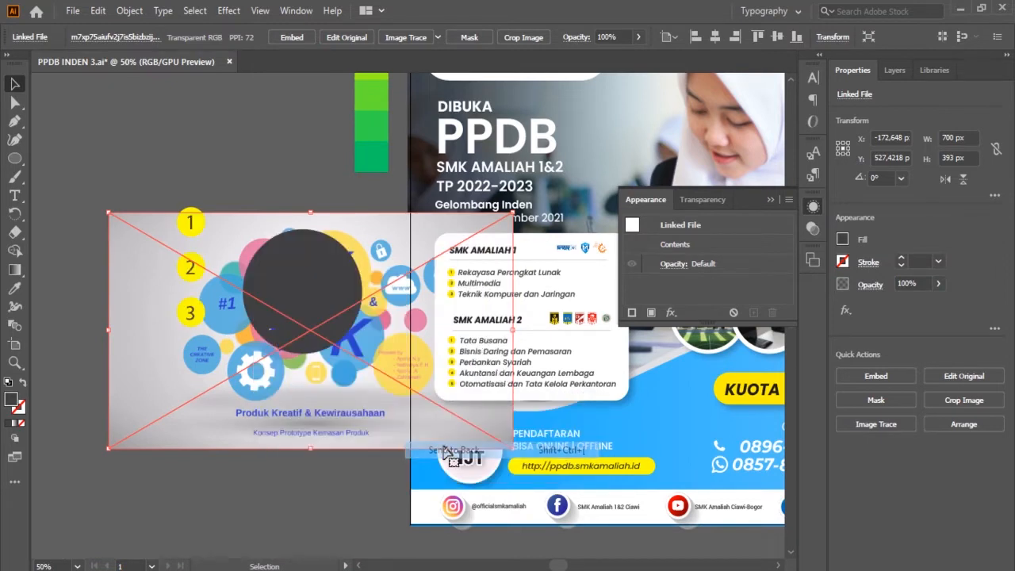
left_click_drag(109, 449, 243, 365)
left_click_drag(514, 365, 480, 362)
left_click_drag(418, 320, 351, 329)
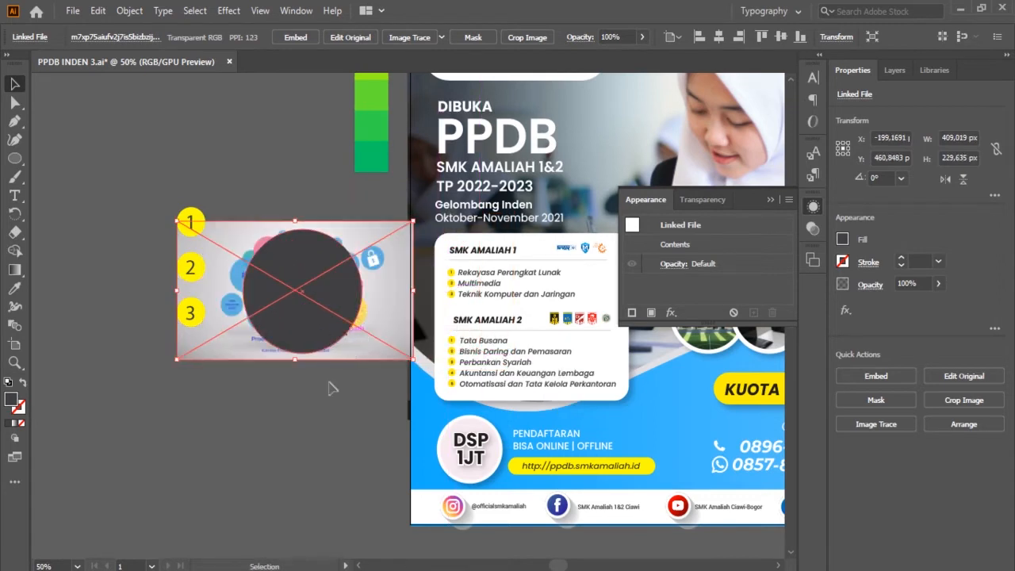
Step: Make a clipping mask from the dark circle and the picture so the picture is cropped to a circle
left_click(302, 306, "shift")
right_click(299, 307)
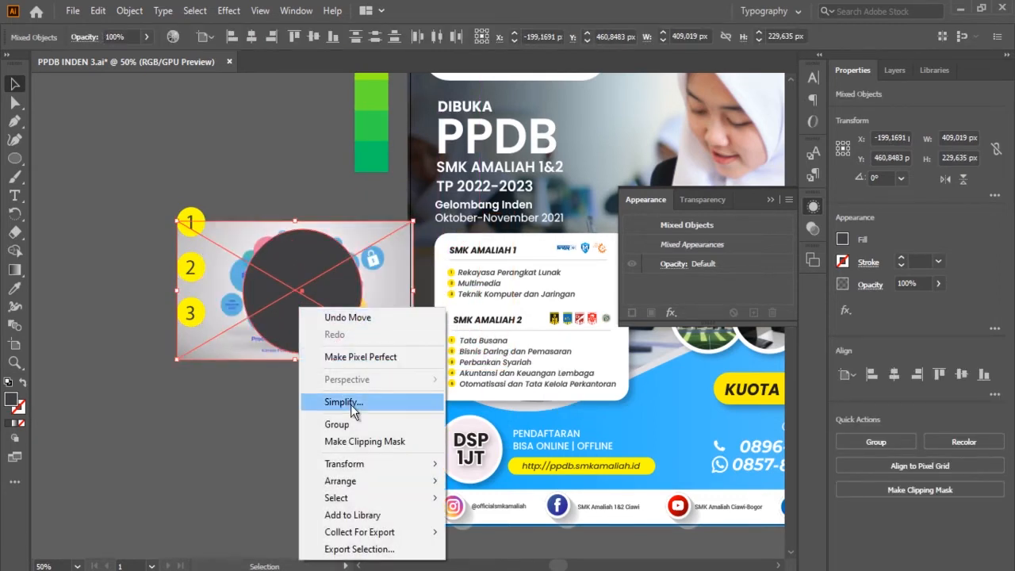
left_click(363, 443)
left_click(336, 421)
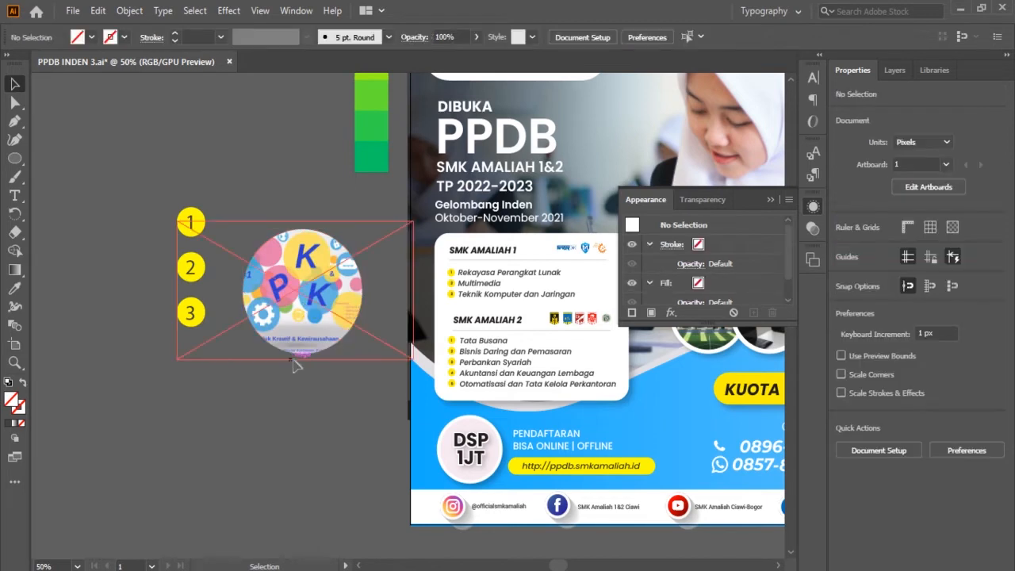
Step: Draw a circle about 240 px in diameter around the clipped picture and fill it white
left_click(14, 158)
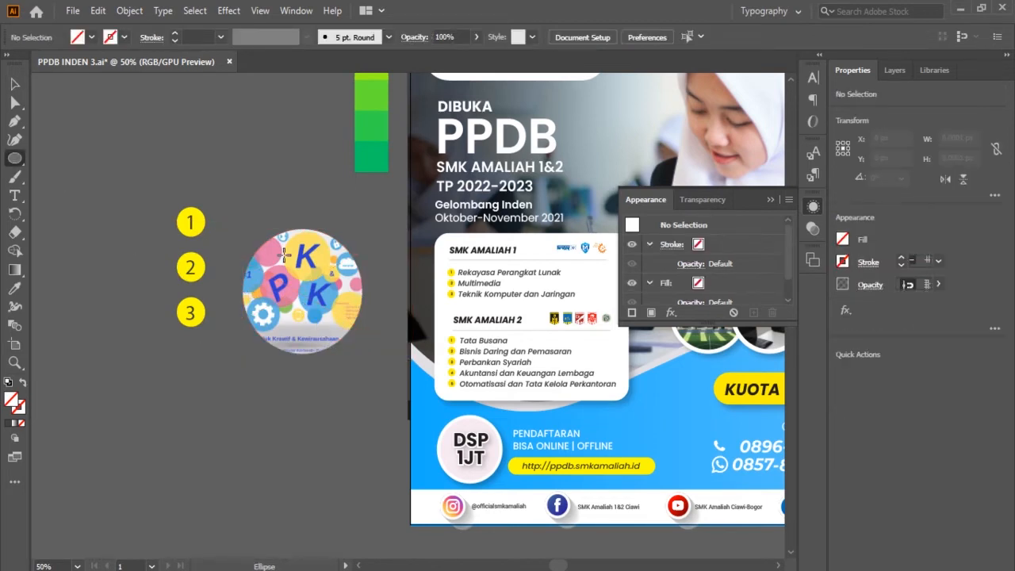
mouse_move(230, 217)
left_mouse_down()
mouse_move(341, 365)
mouse_move(371, 361)
left_mouse_up()
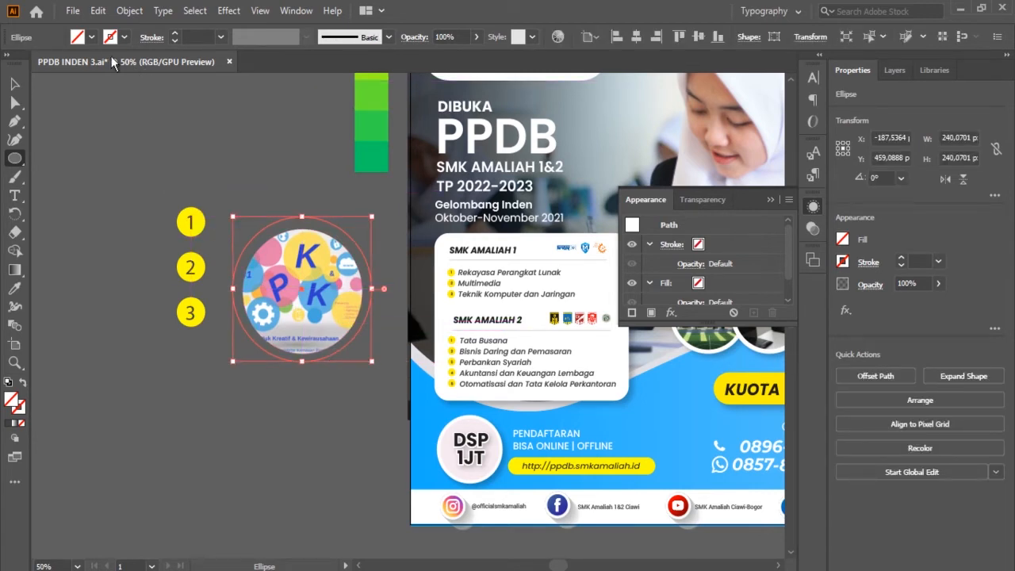
left_click(91, 38)
left_click(31, 65)
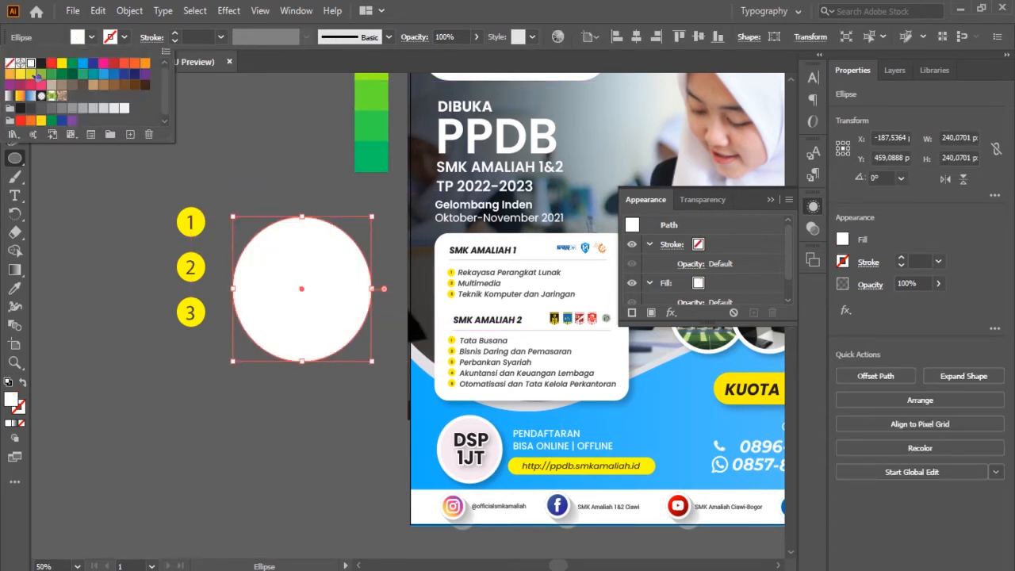
Step: Send the white circle to the back, behind the clipped picture, and dismiss the Ellipse size dialog
right_click(274, 252)
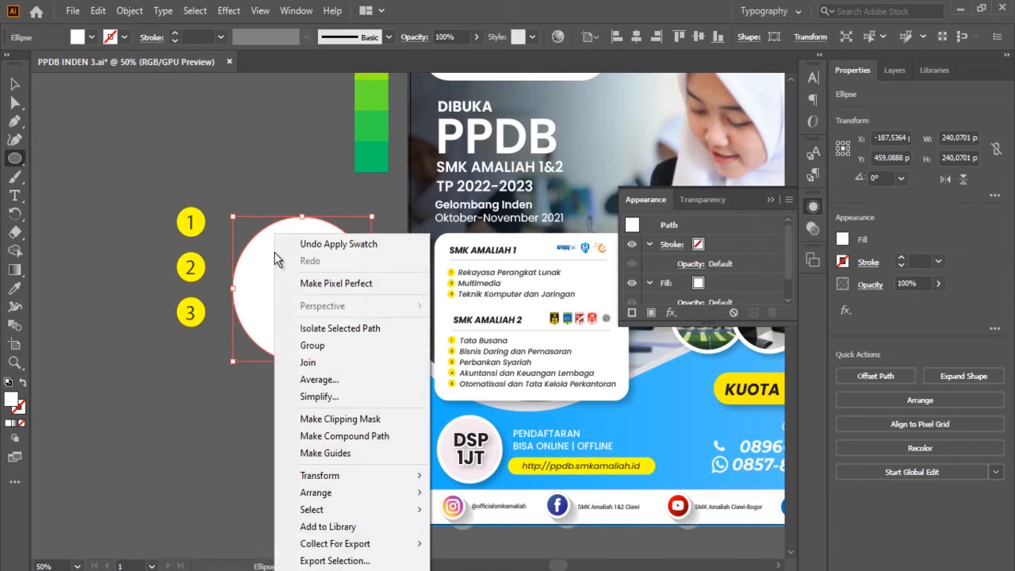
mouse_move(410, 490)
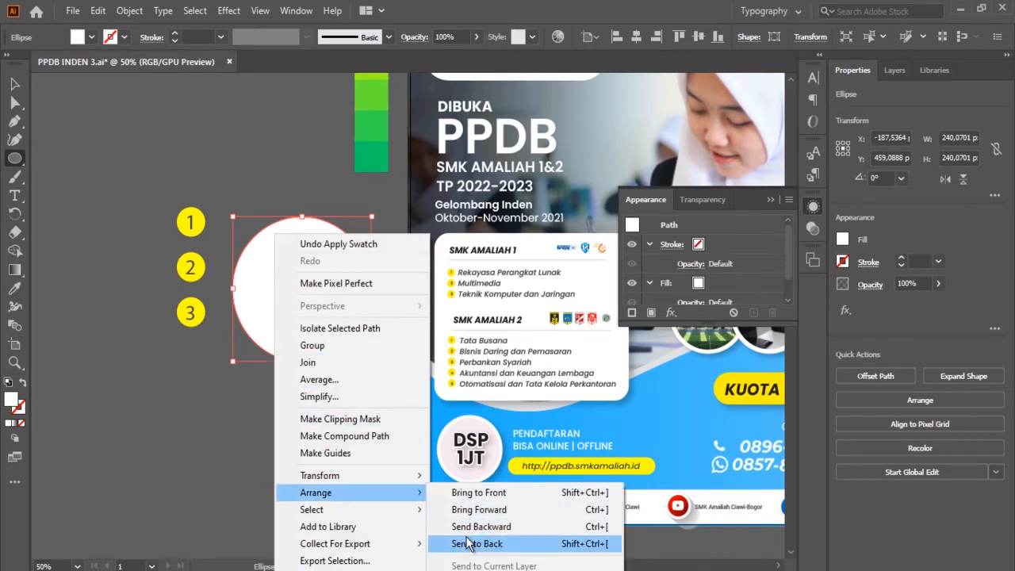
left_click(417, 543)
left_click(345, 321)
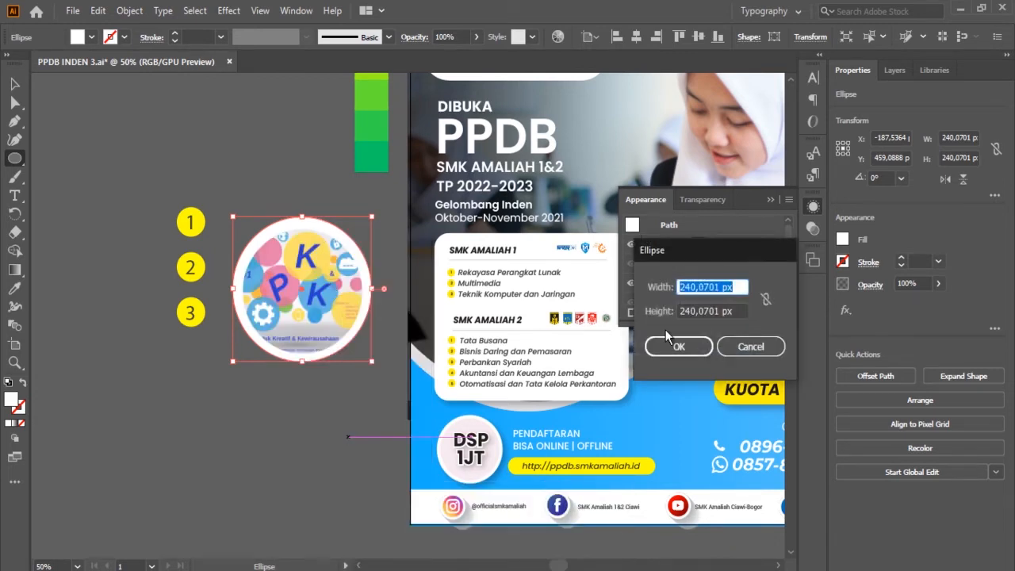
left_click(748, 347)
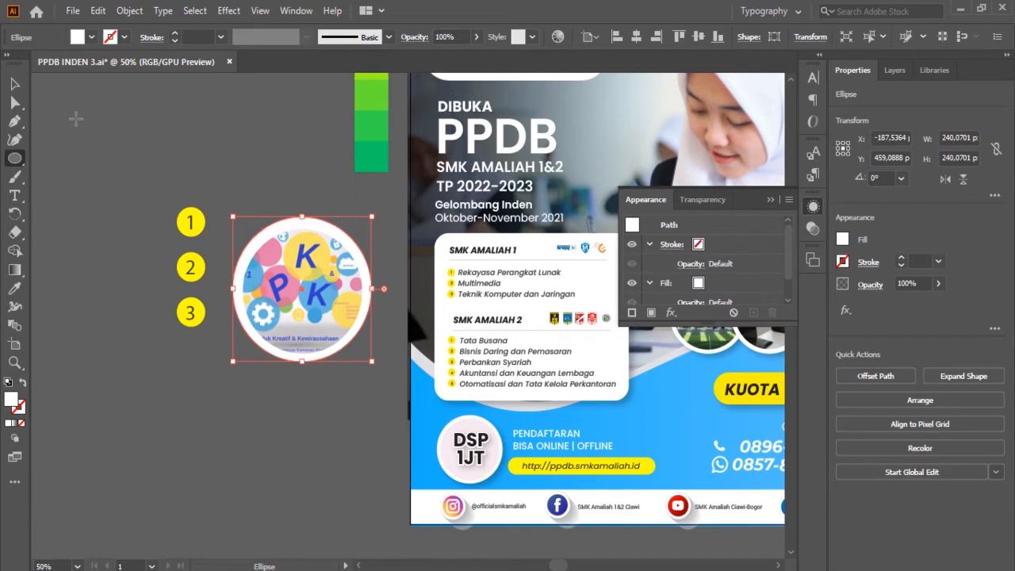
Step: Adjust the white circle's position and nudge it upwards so it frames the clipped picture as a border
left_click(14, 84)
mouse_move(322, 228)
left_mouse_down()
mouse_move(194, 399)
mouse_move(340, 223)
mouse_move(330, 238)
left_mouse_up()
scroll(349, 310, "right", 5)
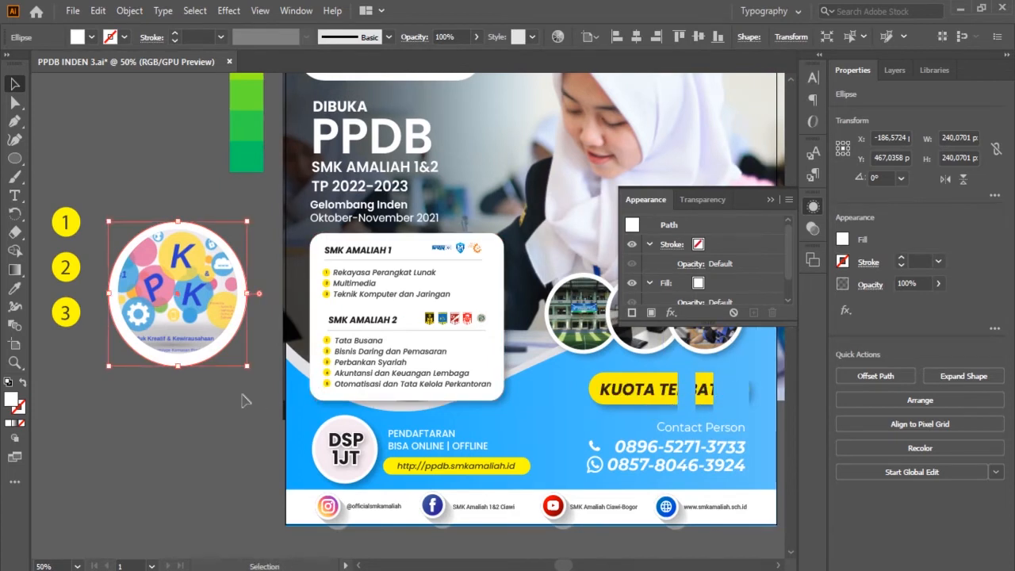
key("Up")
key("Up")
key("Up")
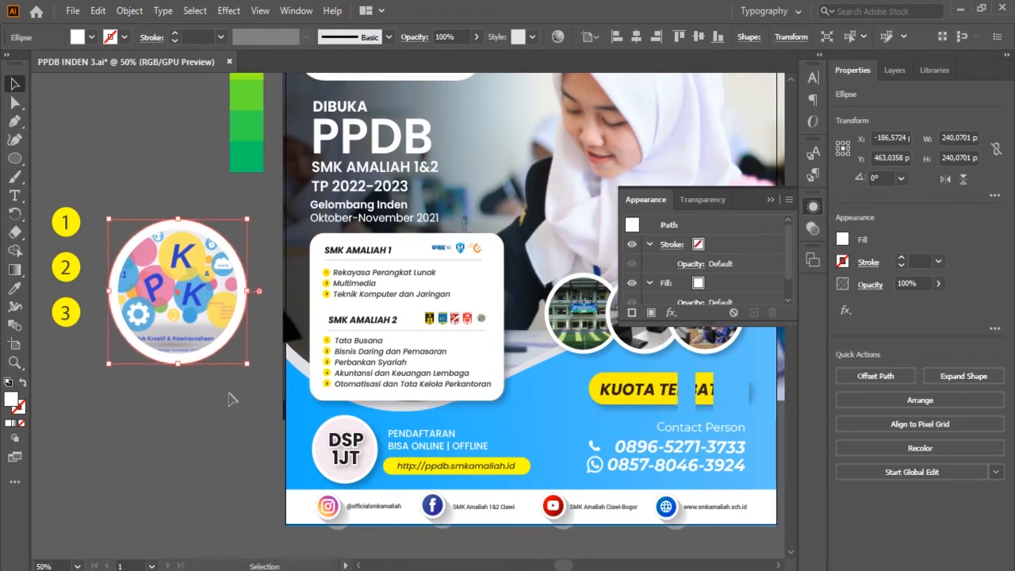
Step: Preview a Multiply drop shadow on the white circle with 25% opacity, 7 px offsets and 5 px blur
left_click(672, 313)
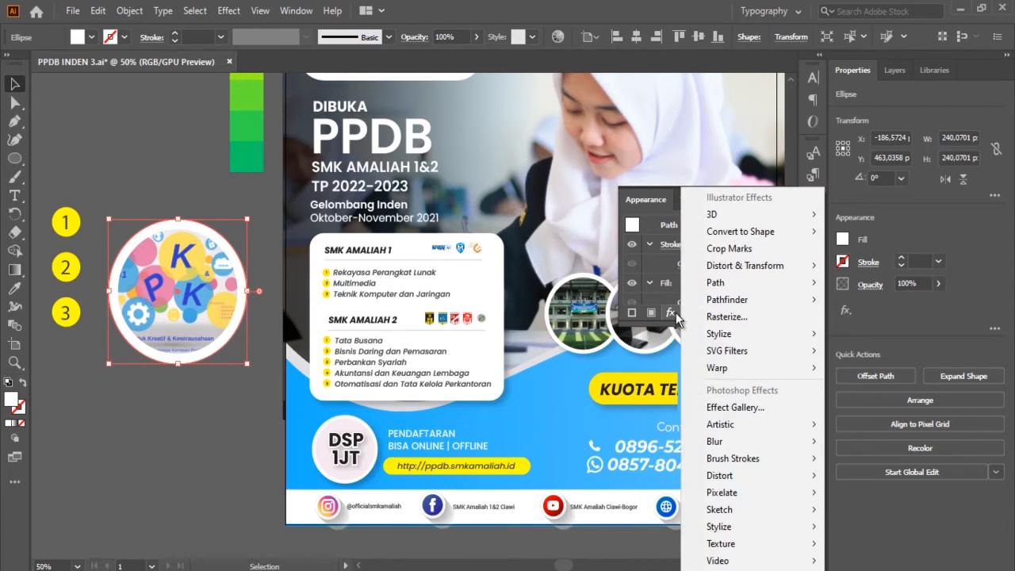
mouse_move(770, 341)
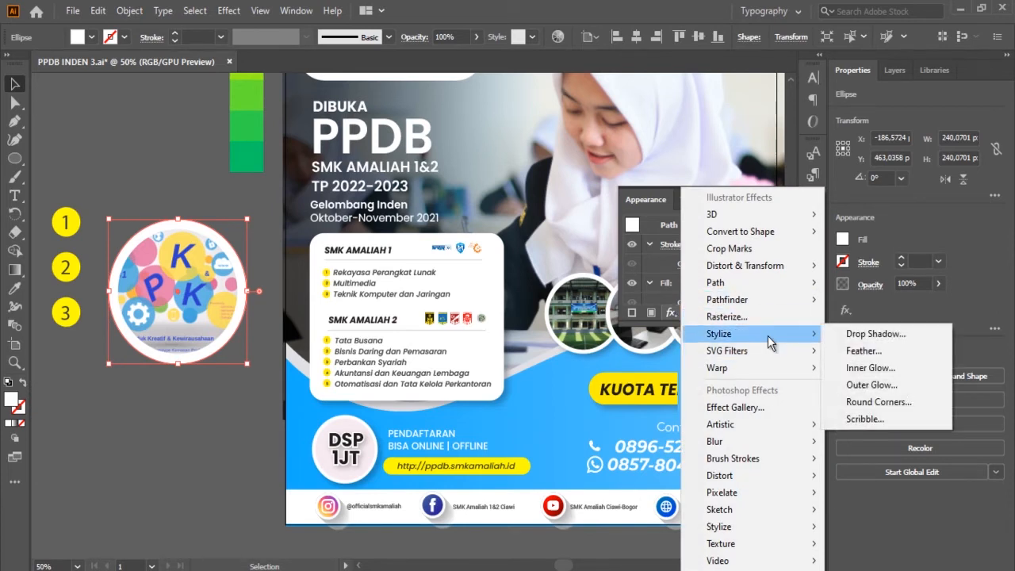
left_click(844, 340)
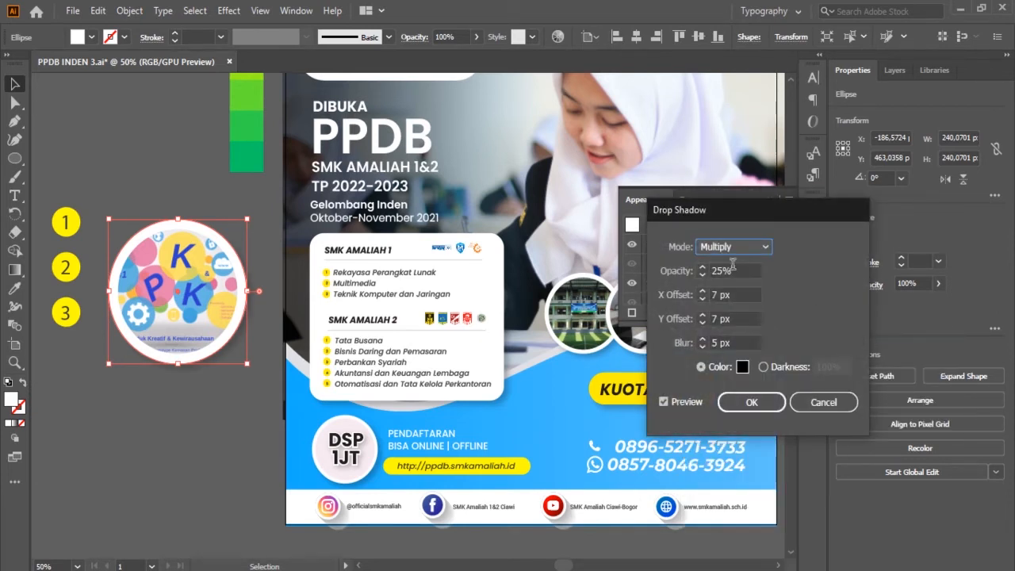
key("Tab")
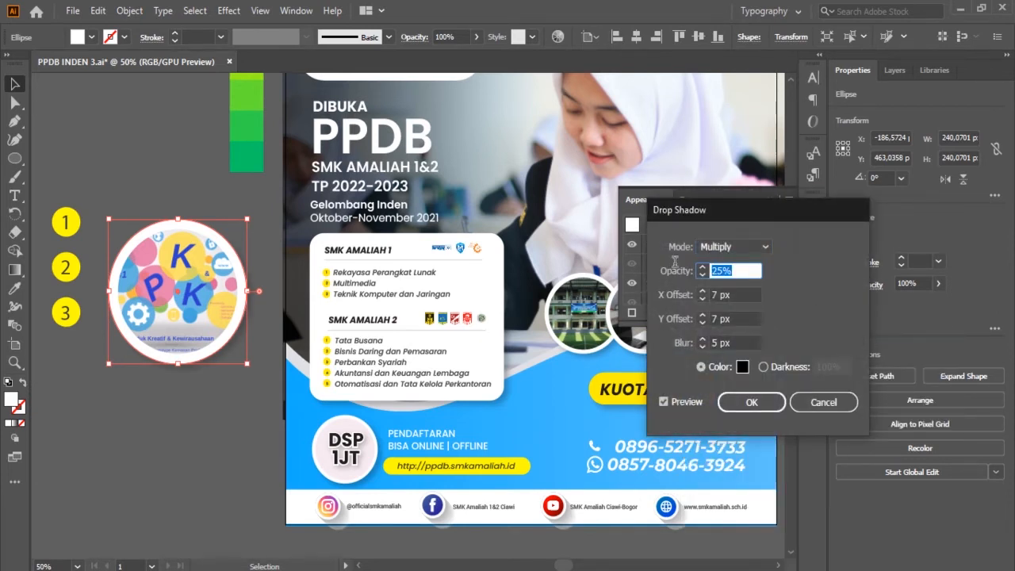
left_click(827, 403)
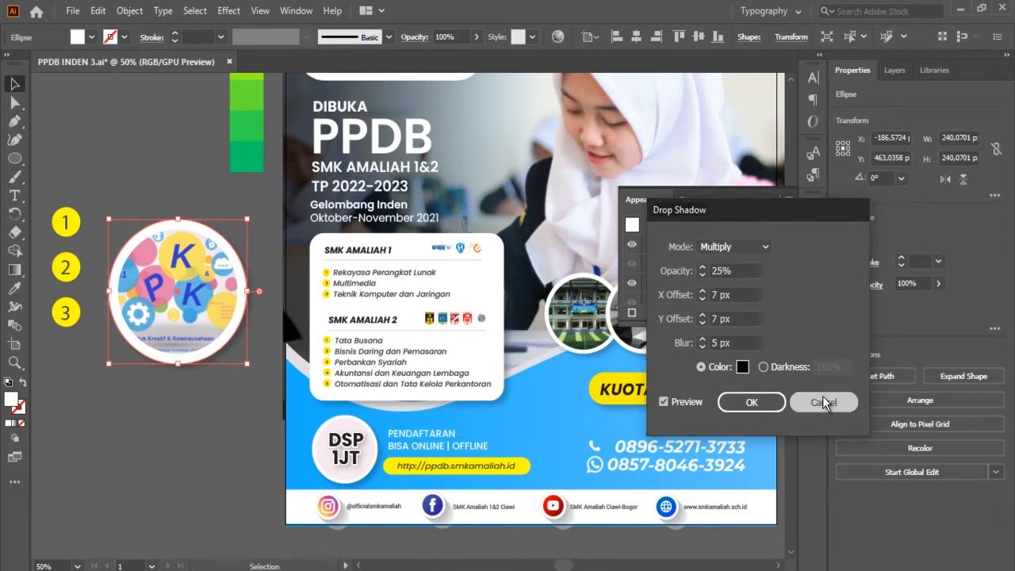
Step: Select the white circle together with the clipped picture and delete both
left_click(201, 403)
left_click_drag(208, 442, 204, 330)
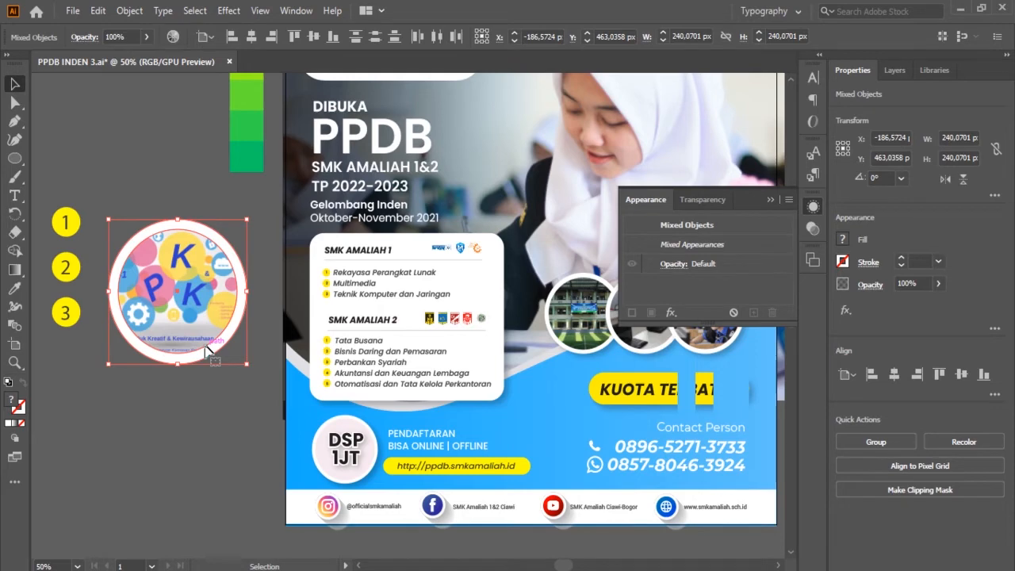
key("Delete")
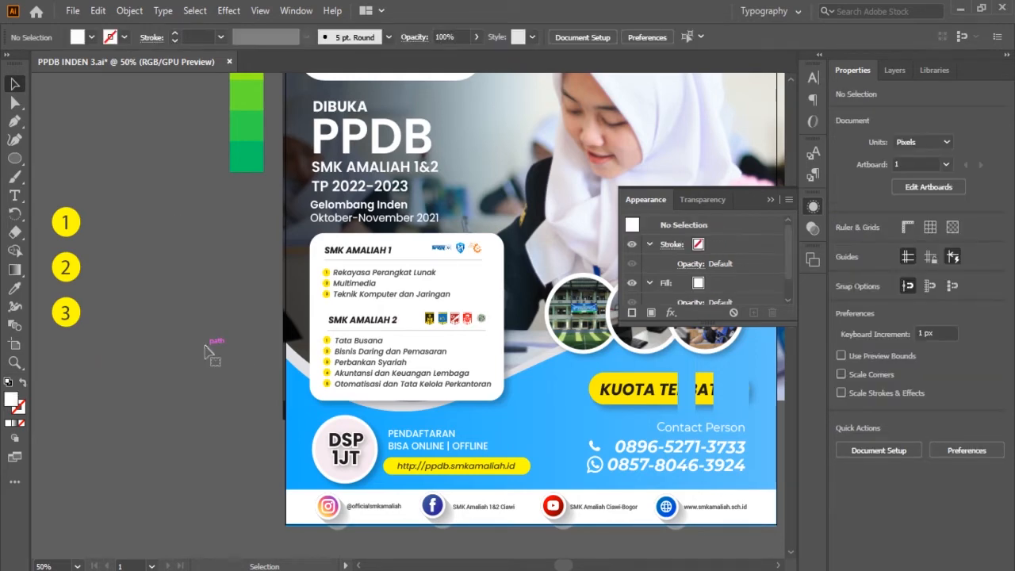
Step: Review the whole poster, its list of layers and the commands available for the layers
scroll(178, 353, "down", 2, "alt")
scroll(178, 353, "up", 1, "alt")
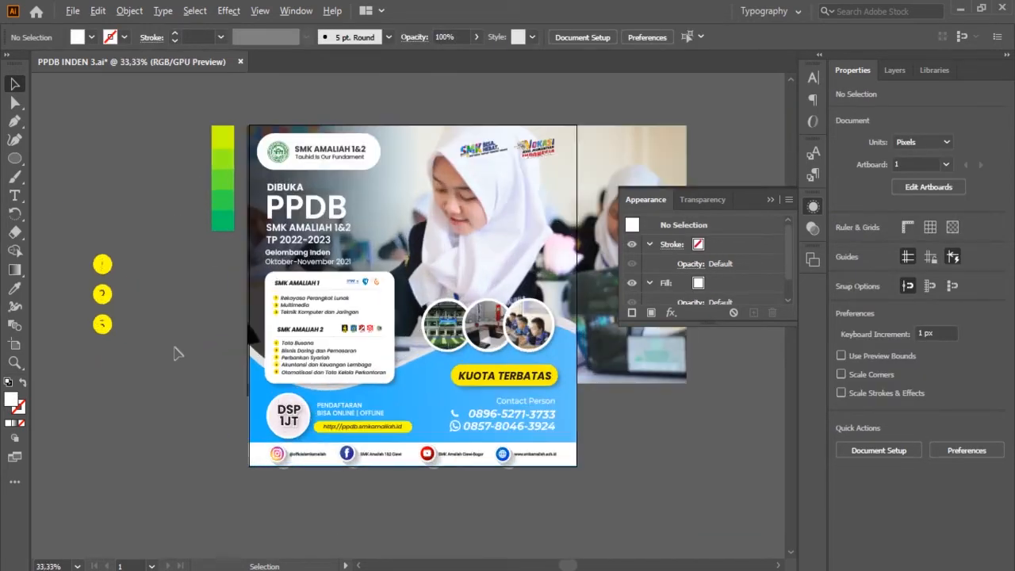
scroll(177, 353, "left", 1)
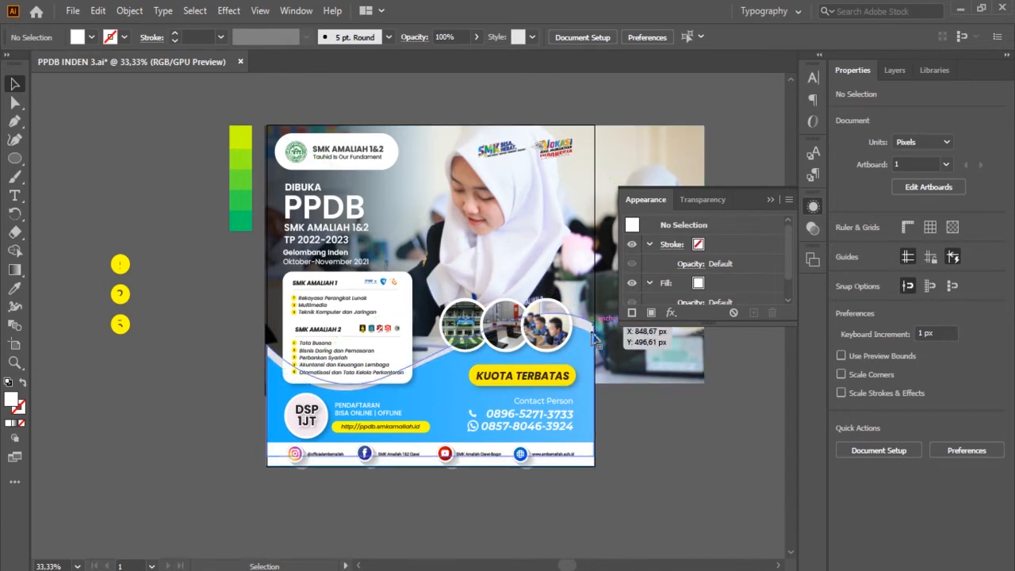
scroll(487, 399, "right", 2)
scroll(487, 398, "left", 3)
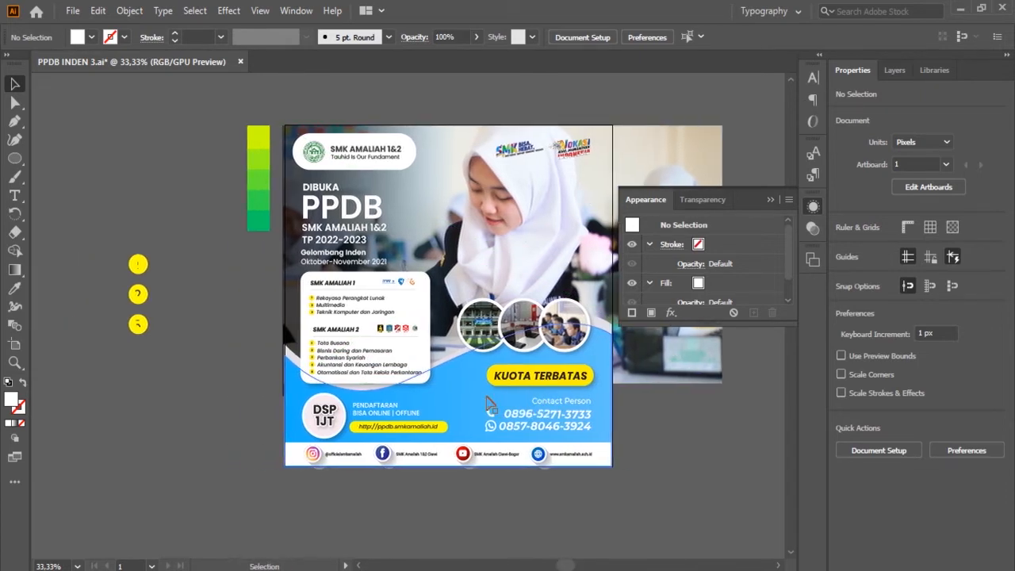
key("ctrl+minus")
scroll(487, 400, "right", 2)
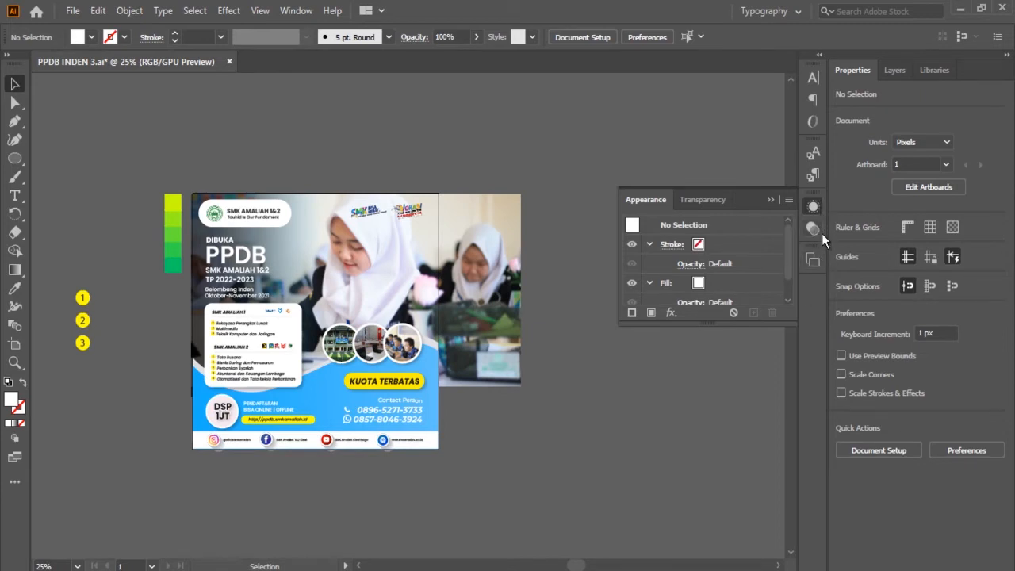
left_click(892, 70)
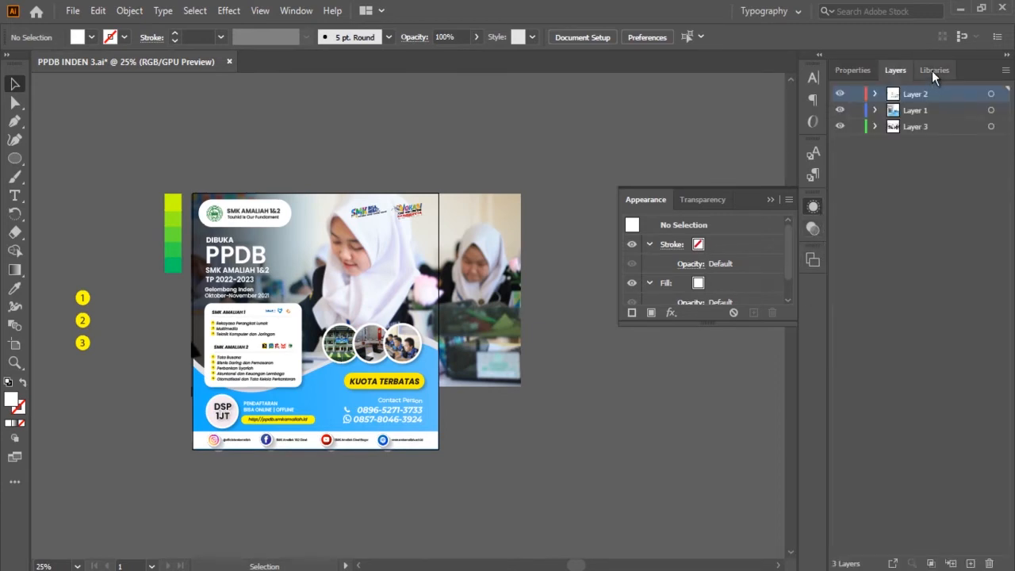
left_click(1004, 72)
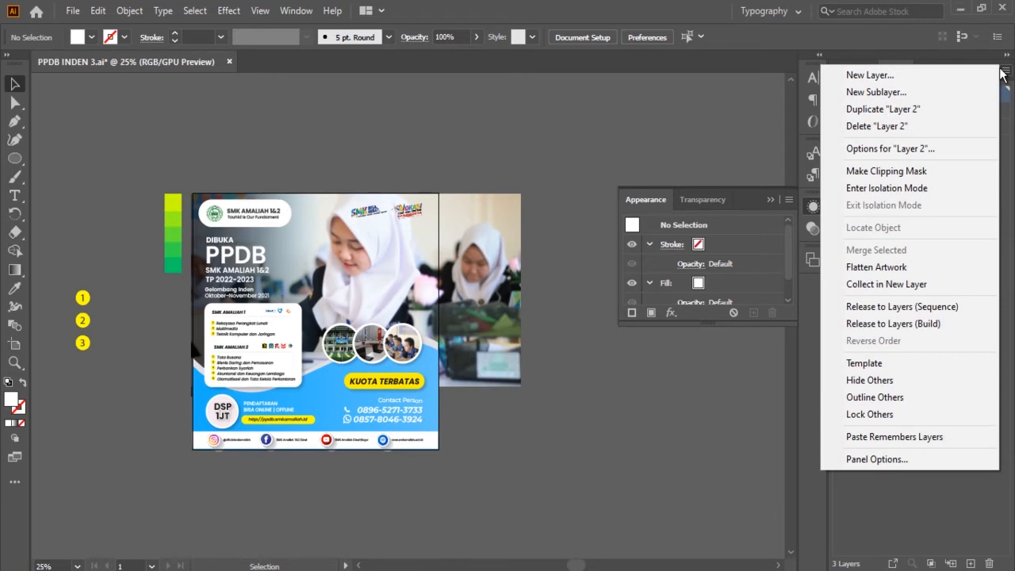
left_click(562, 217)
Step: Draw a closed white shape with a wavy upper edge and straight sides beside the poster using the Pen tool, about 890 px wide
scroll(562, 217, "right", 3)
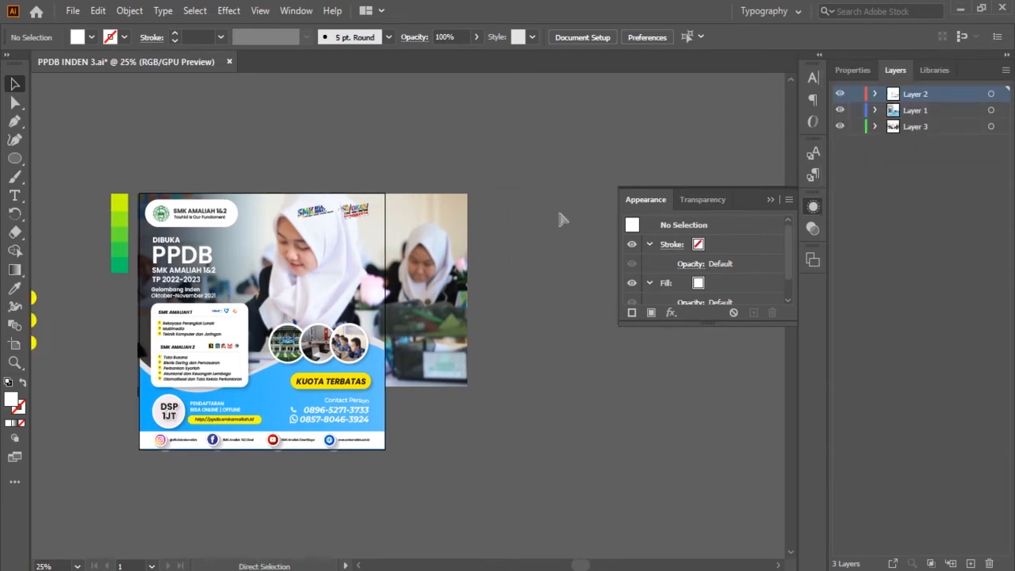
scroll(414, 281, "right", 1)
left_click(14, 121)
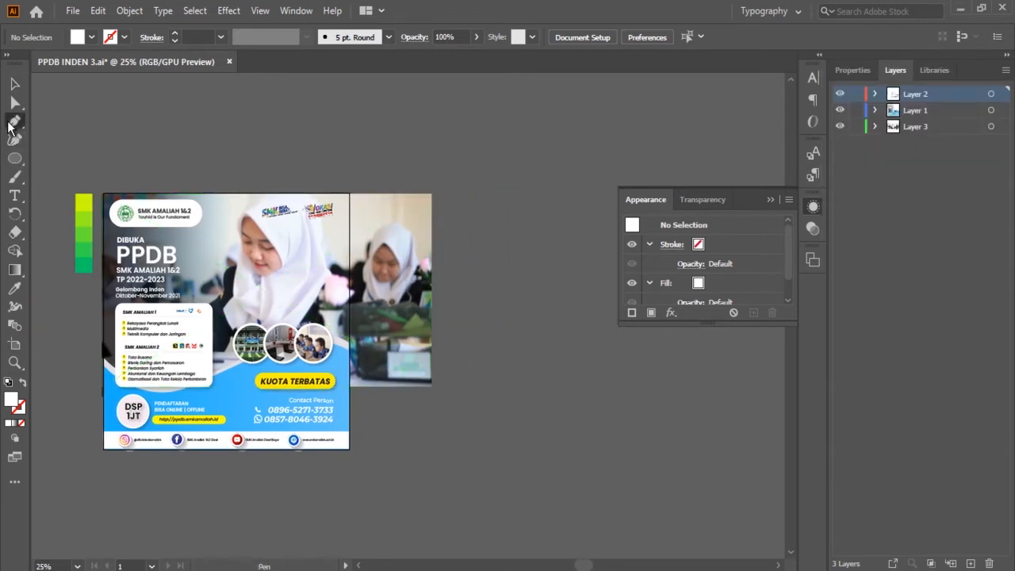
left_click(465, 356)
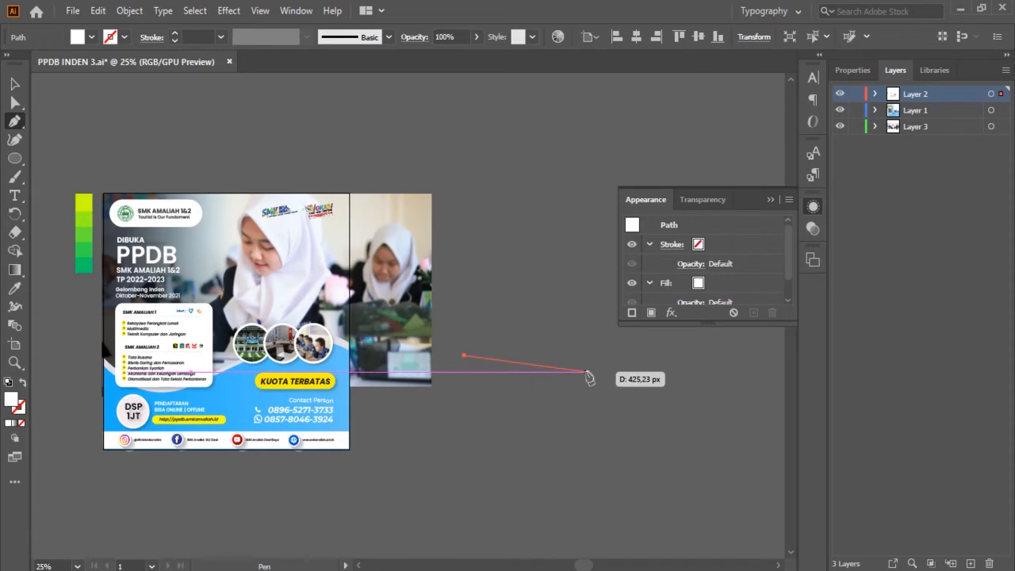
left_click_drag(588, 373, 655, 341)
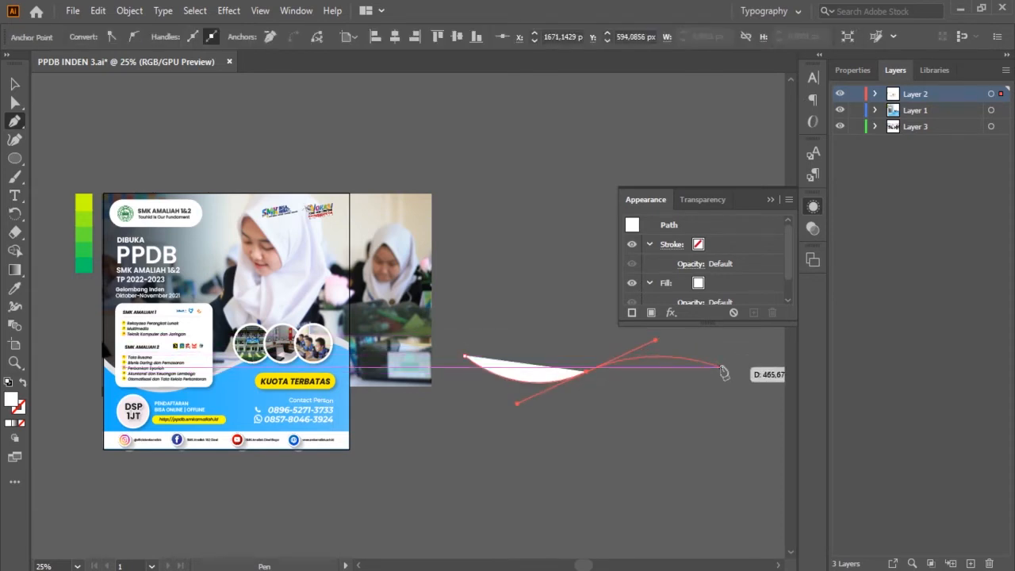
left_click_drag(737, 386, 739, 384)
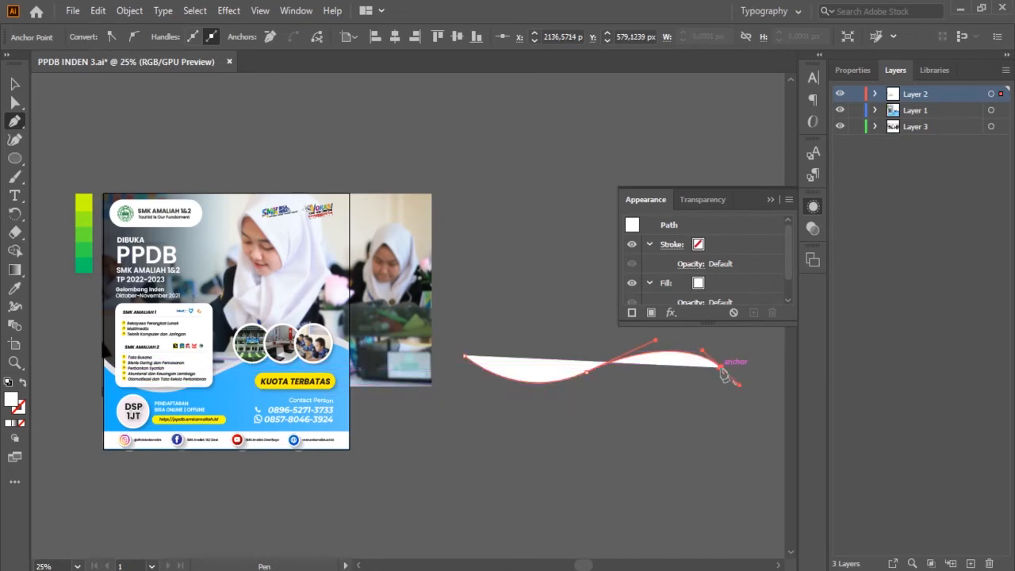
left_click(723, 370)
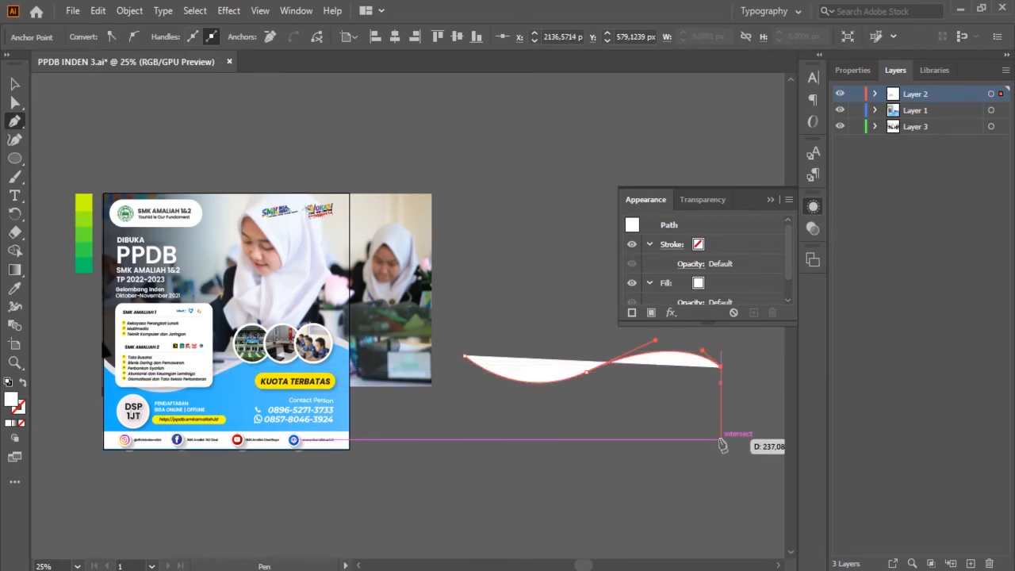
left_click(721, 450)
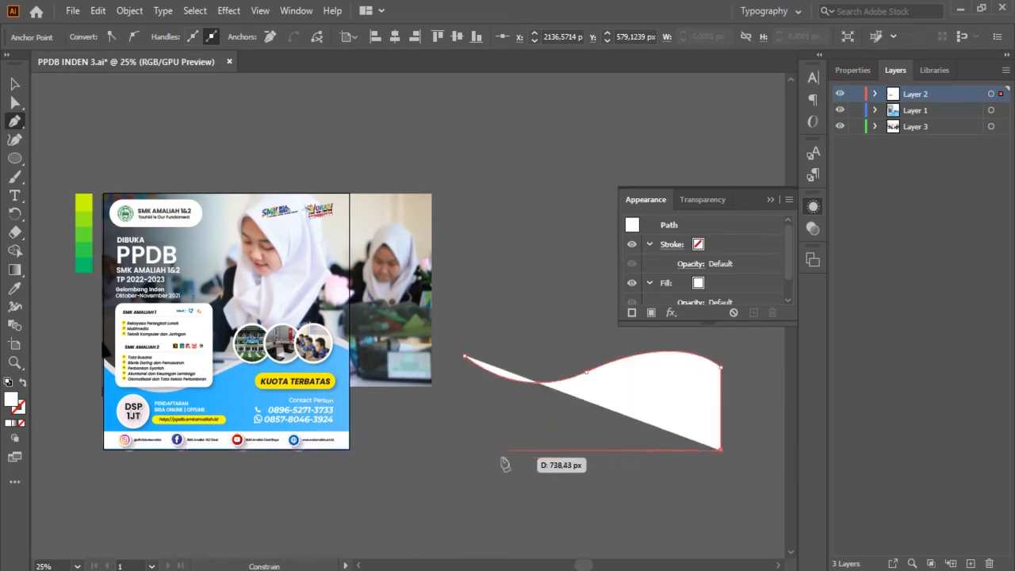
left_click(465, 452)
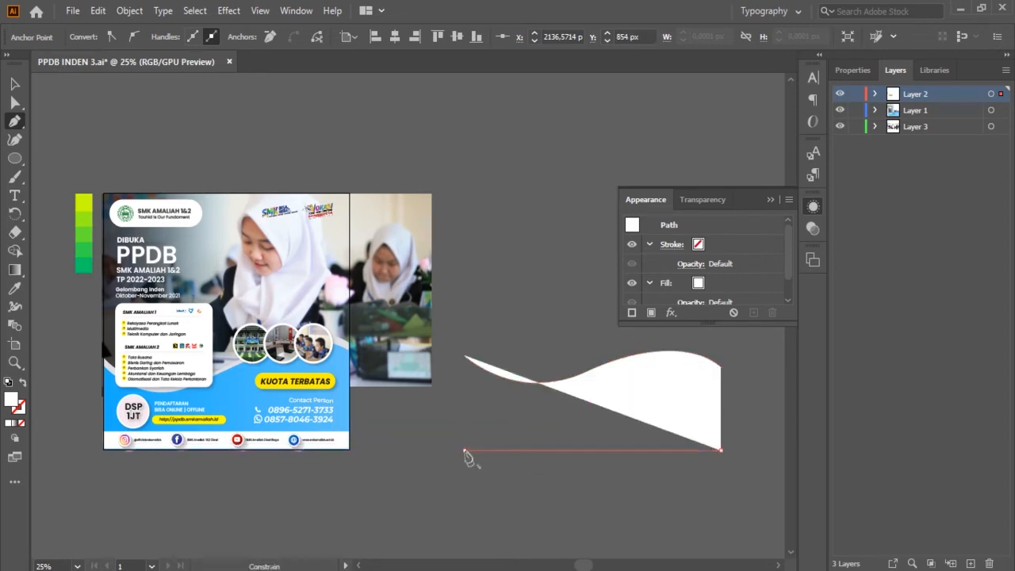
left_click(465, 357)
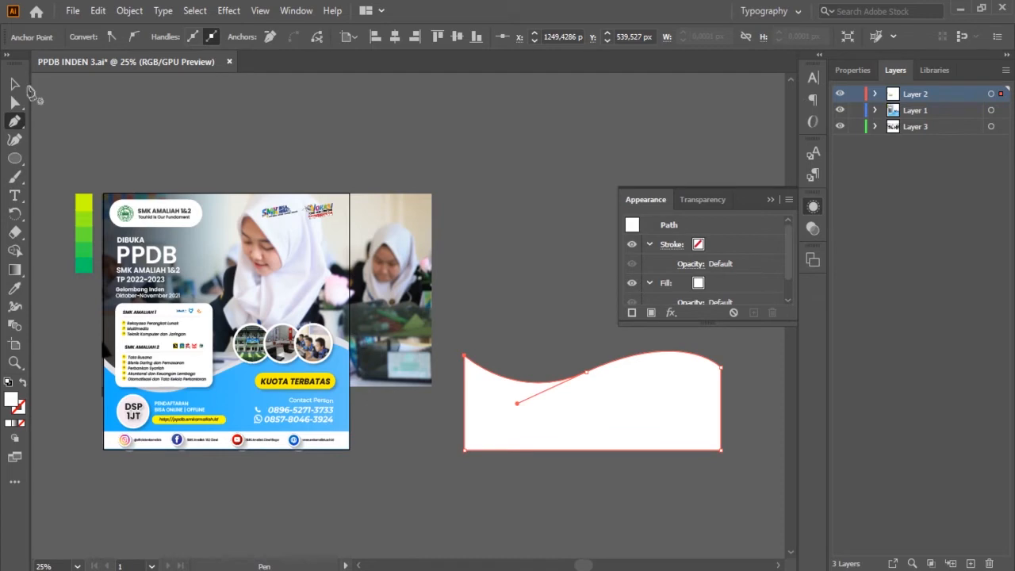
Step: Fill the wavy shape with the blue gradient sampled from the poster's lower background using the Eyedropper
left_click(14, 83)
left_click(512, 373)
left_click(533, 413)
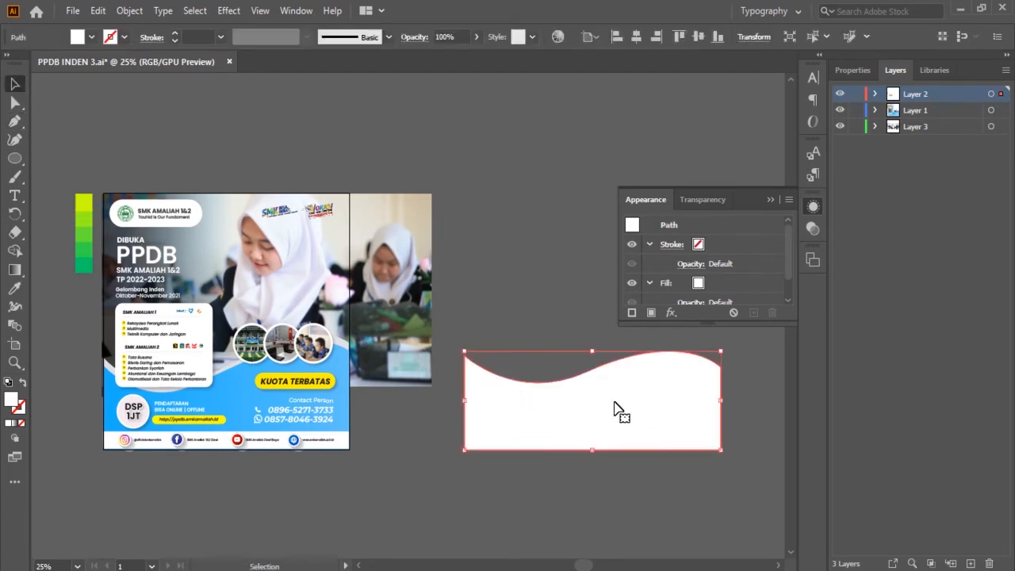
left_click(15, 288)
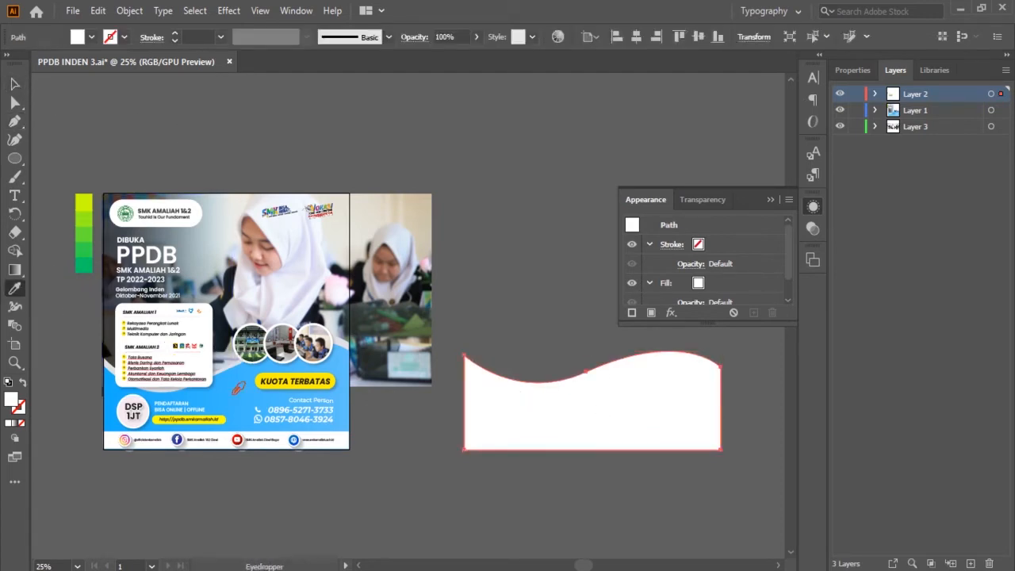
left_click(261, 389)
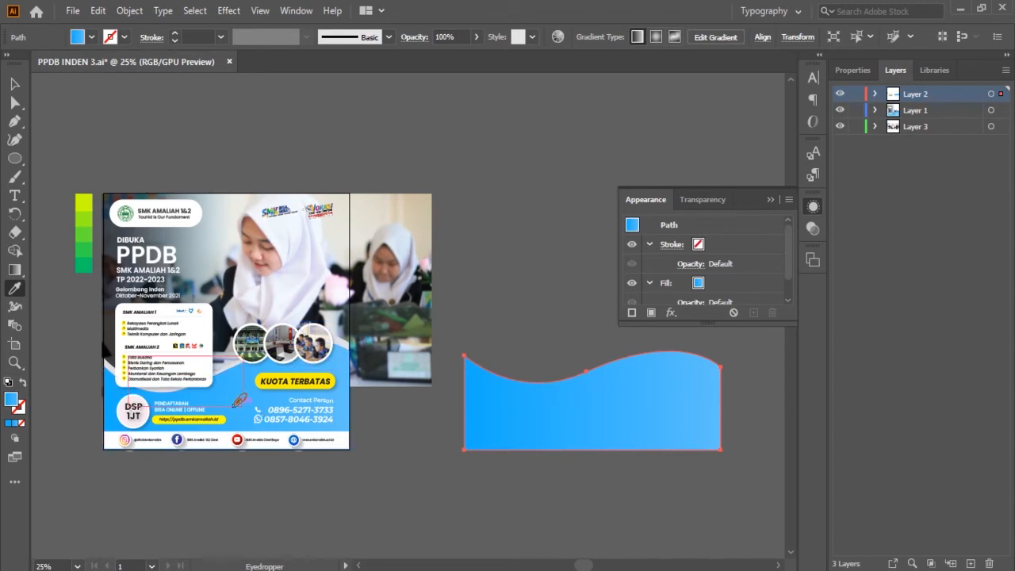
Step: Duplicate the blue wavy shape slightly below the original so the original's upper edge still shows
left_click(14, 84)
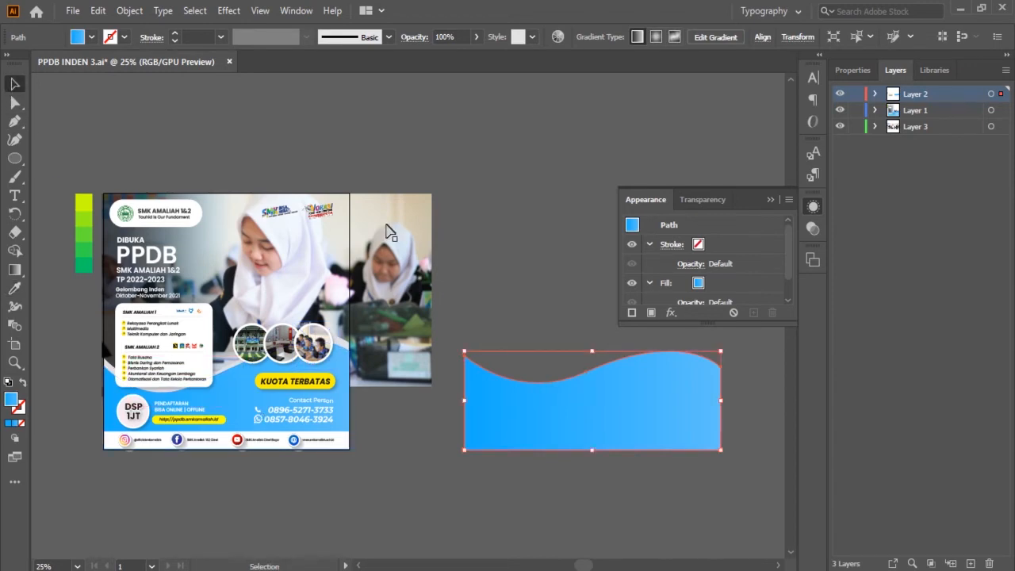
left_click_drag(611, 390, 613, 404)
left_click(576, 336)
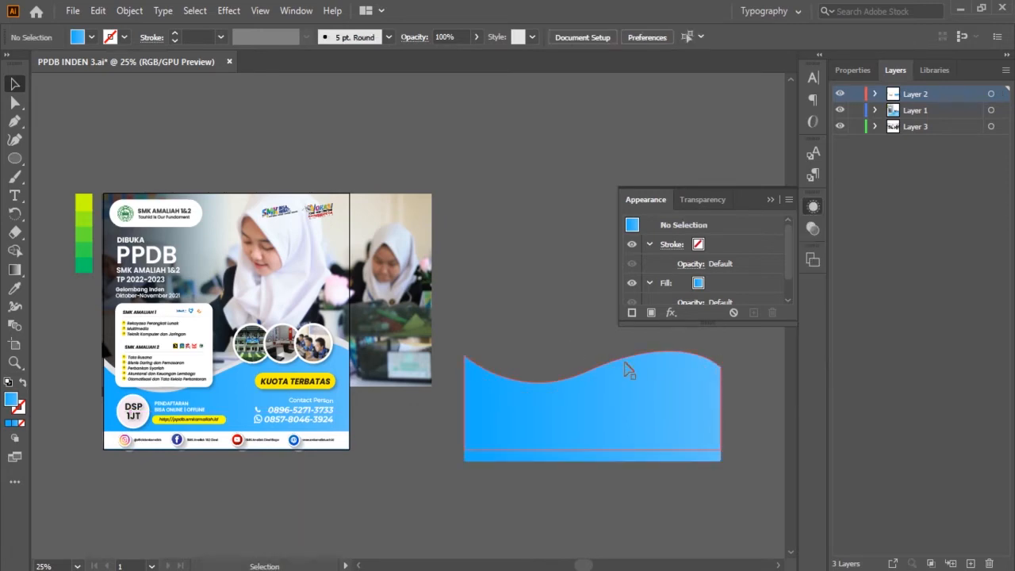
Step: Fill the rear wavy shape with white to form a band along the blue wave's upper edge
left_click(625, 361)
left_click(99, 37)
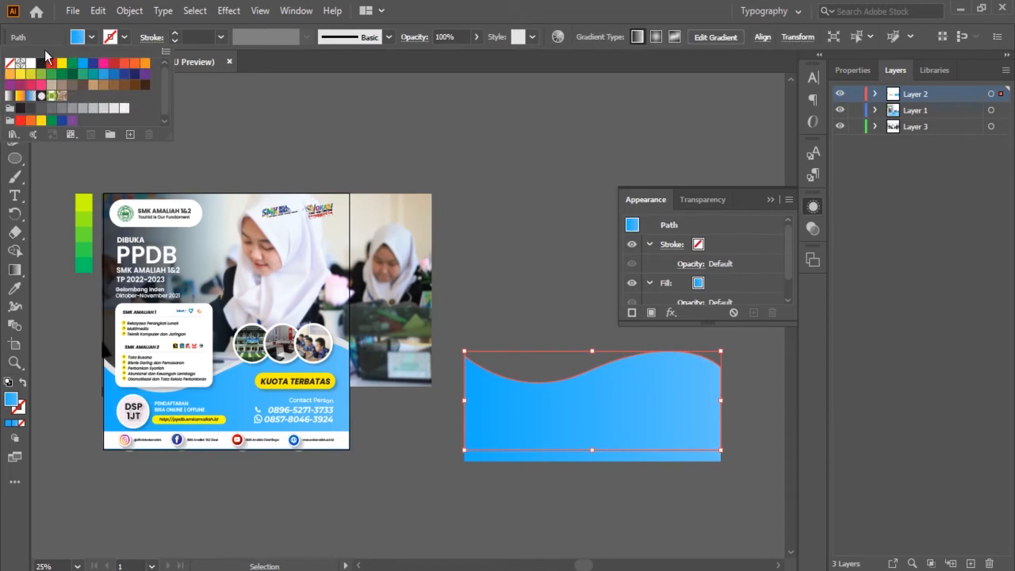
left_click(30, 63)
left_click(601, 287)
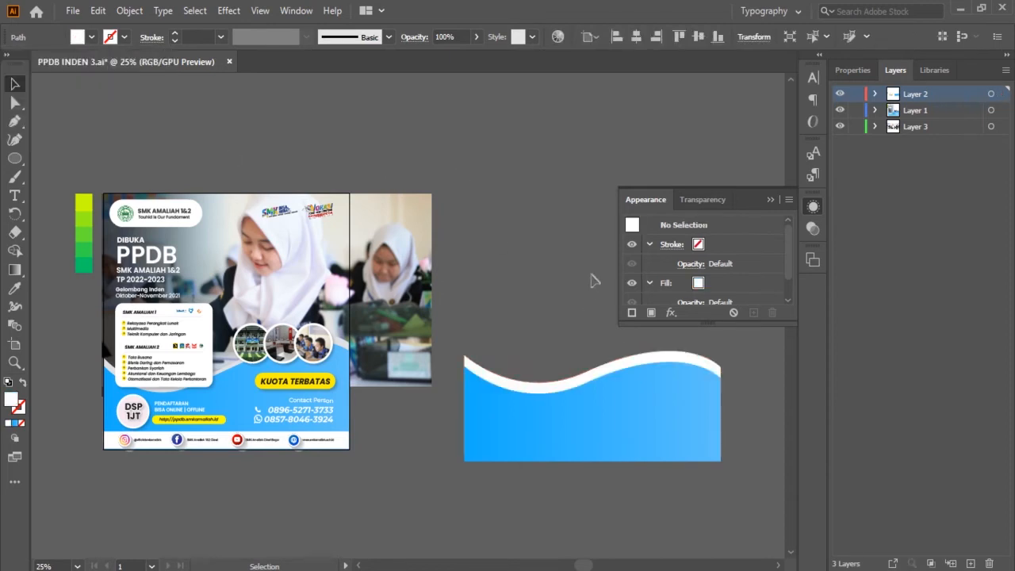
Step: Nudge the white wave's middle anchor point slightly downwards to vary the thickness of the white band
left_click(556, 388)
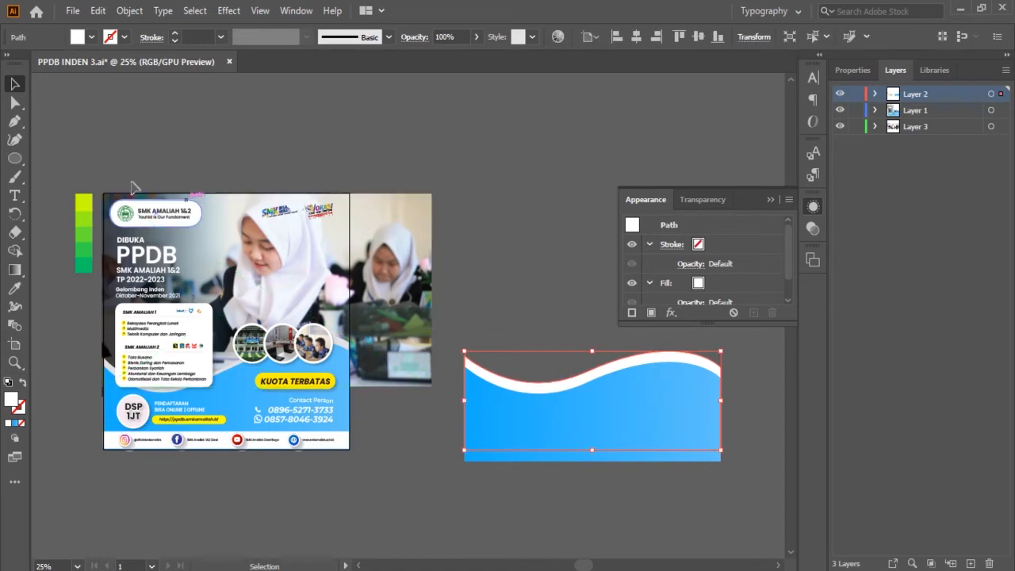
left_click(14, 102)
left_click(584, 373)
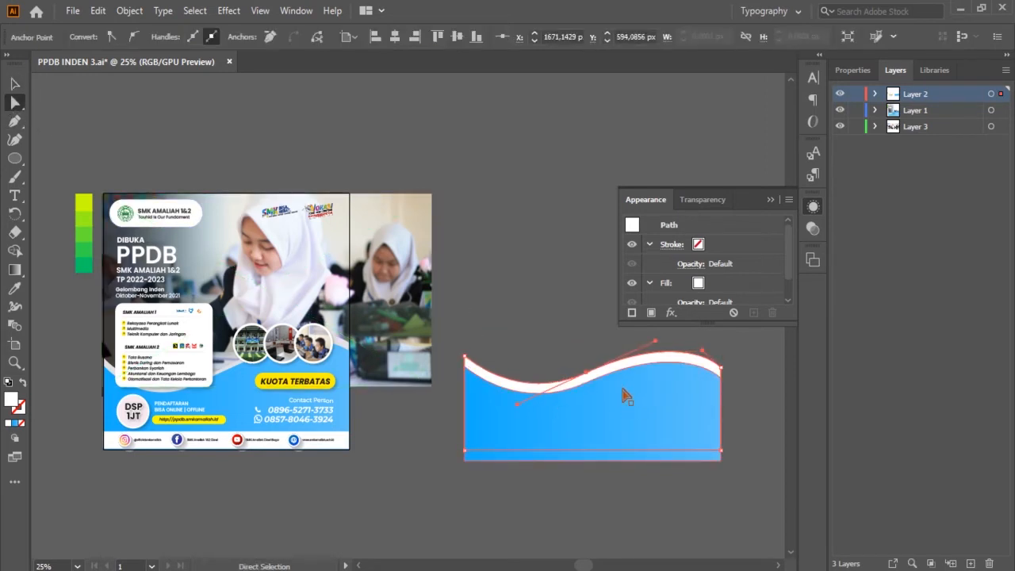
key("Down")
key("Down")
key("Down")
key("Down")
key("Down")
key("Down")
key("Down")
key("Down")
key("Down")
key("Down")
key("Down")
key("Down")
key("Down")
key("Down")
key("Down")
key("Down")
key("Down")
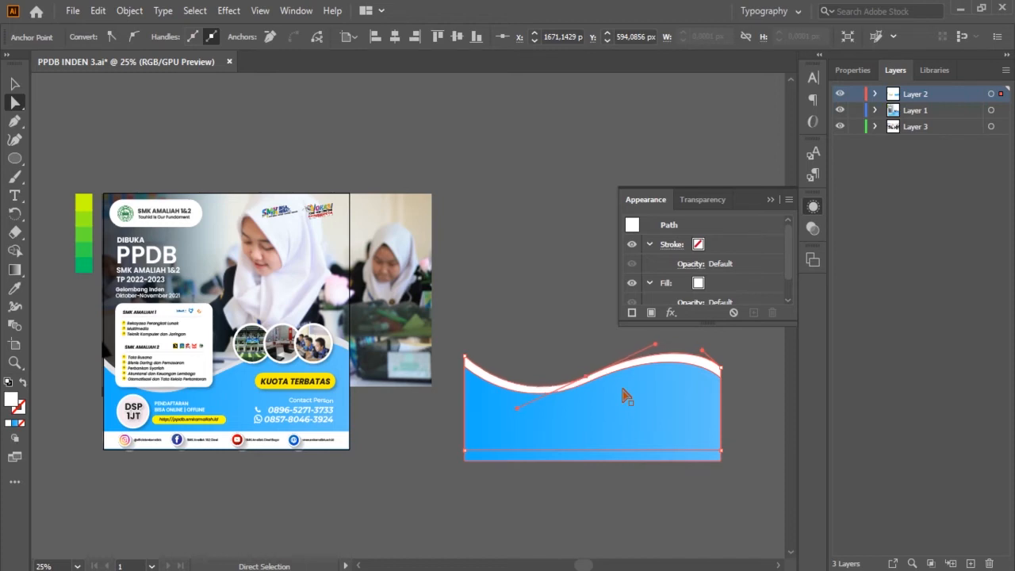
left_click(584, 337)
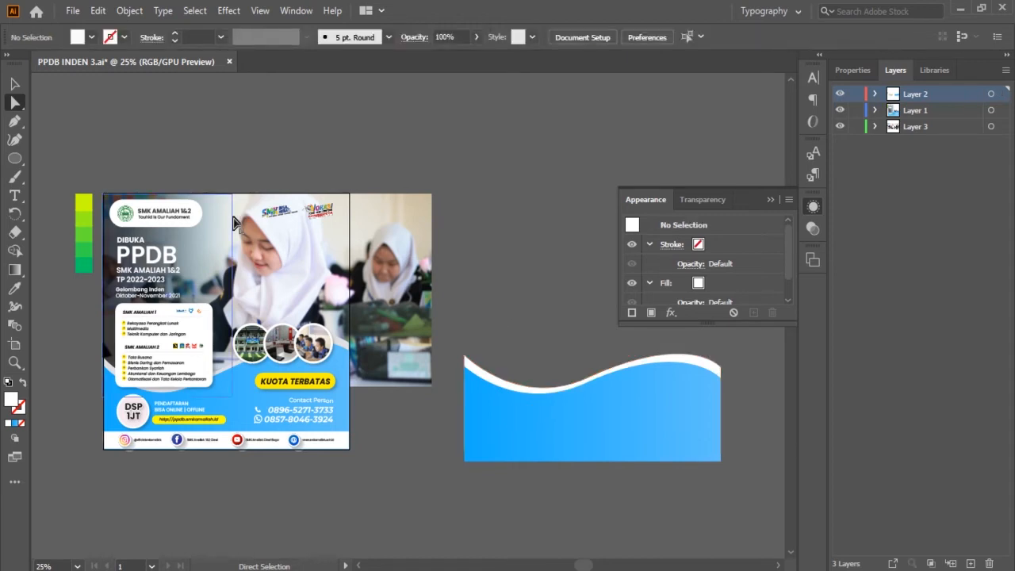
Step: Delete the blue and white wavy shapes beside the poster
left_click(15, 83)
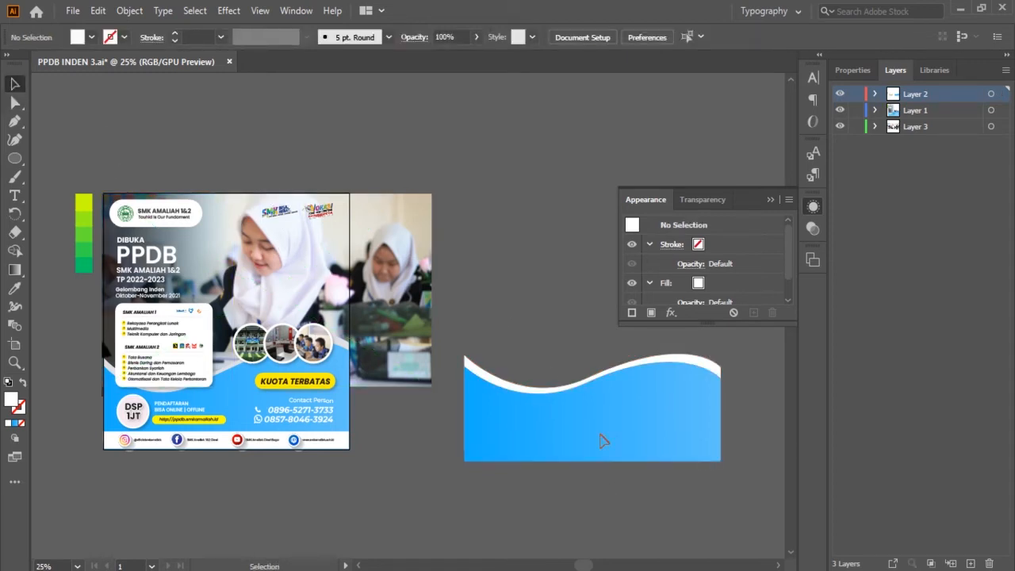
left_click(567, 380)
key("Delete")
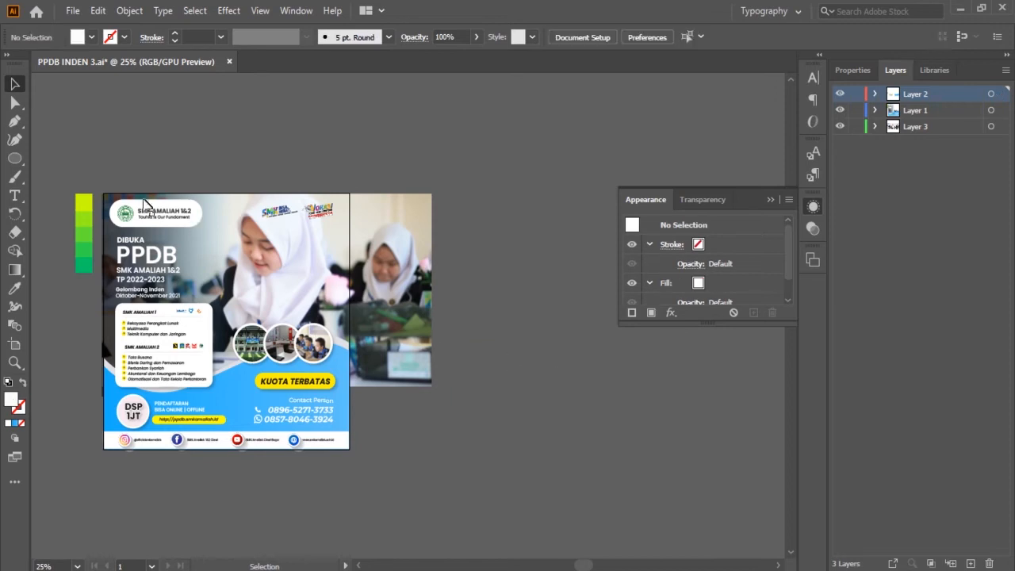
Step: Move the linked background photo off the poster to expose the area behind it, and undo the move
left_click_drag(378, 295, 568, 334)
left_click_drag(466, 340, 508, 359)
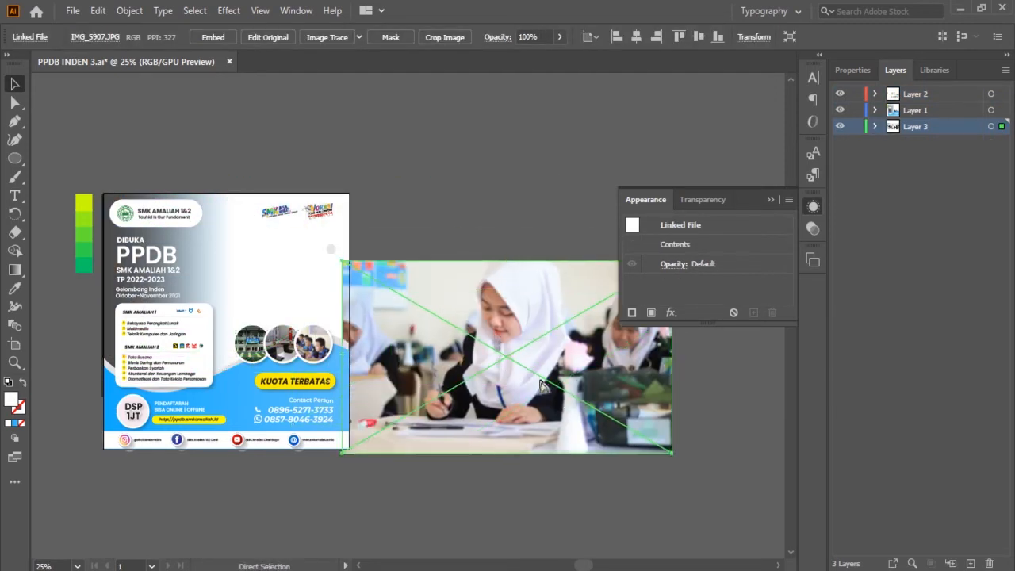
key("ctrl+z")
key("ctrl+z")
key("ctrl+z")
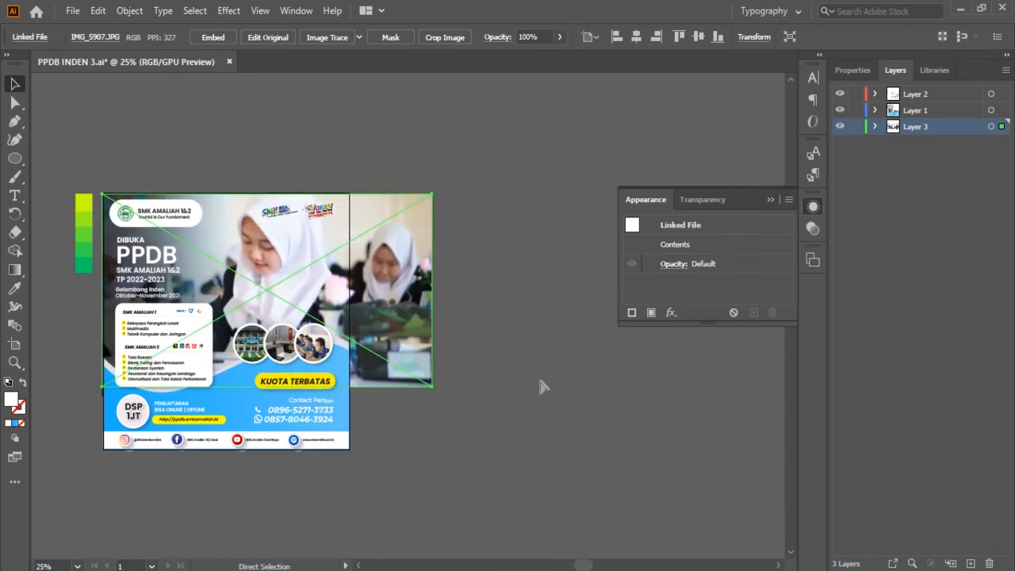
Step: Draw a tall rectangle in the empty area beside the poster with the same dark fading gradient as the poster's overlay rectangle
left_click(547, 359)
scroll(347, 291, "left", 5)
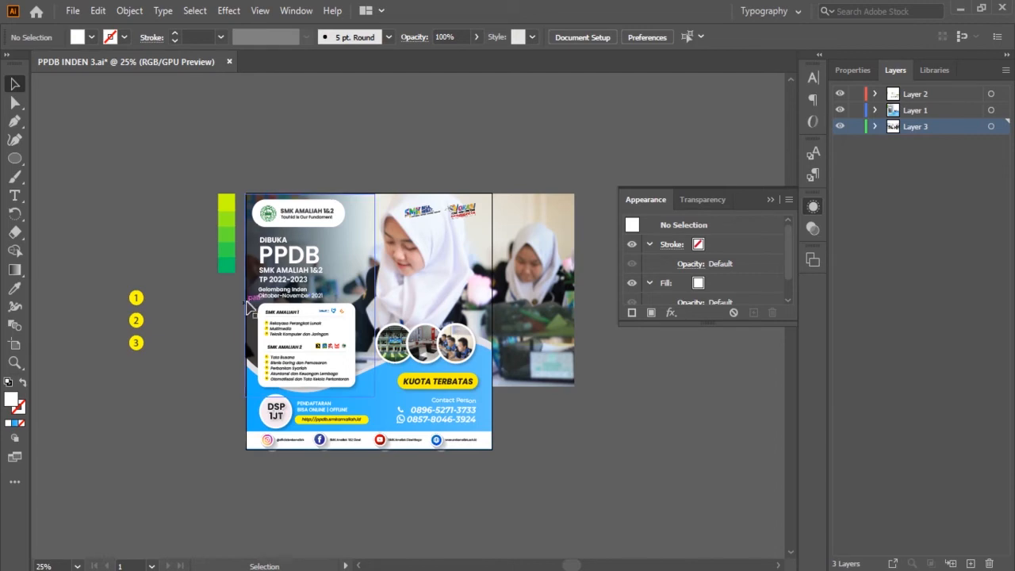
left_click(252, 302)
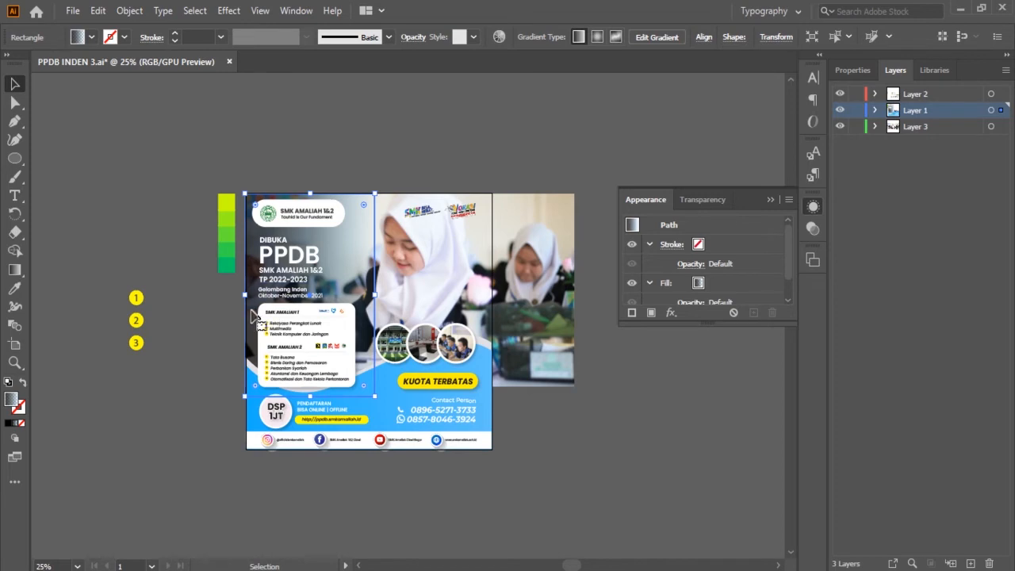
scroll(252, 315, "right", 3)
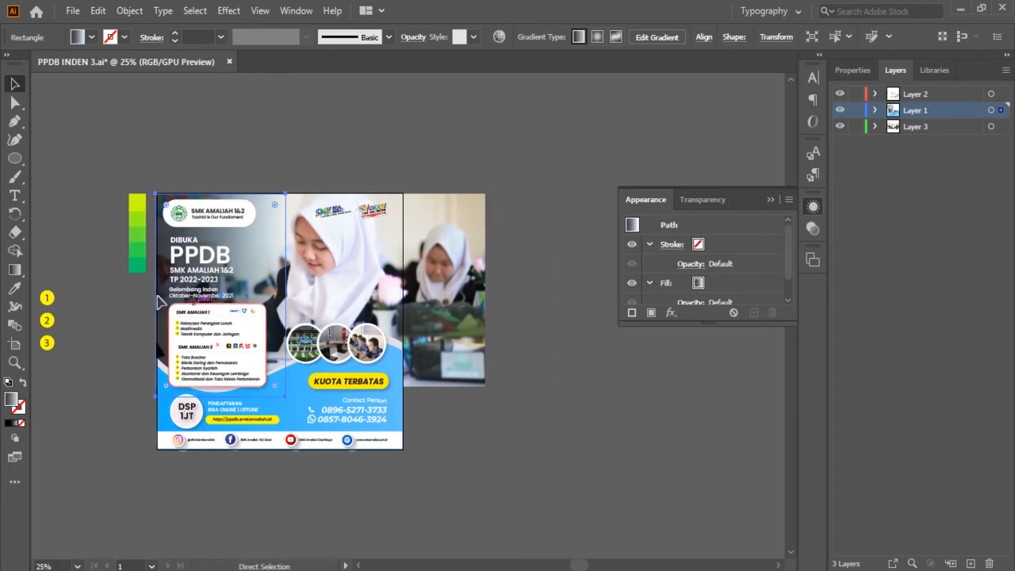
left_click_drag(19, 161, 55, 162)
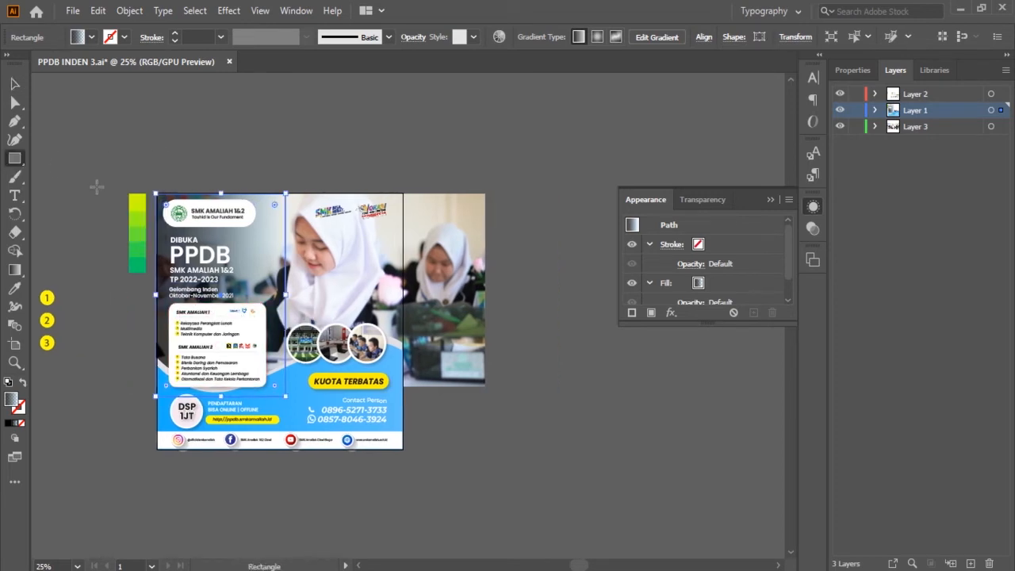
left_click_drag(508, 255, 608, 432)
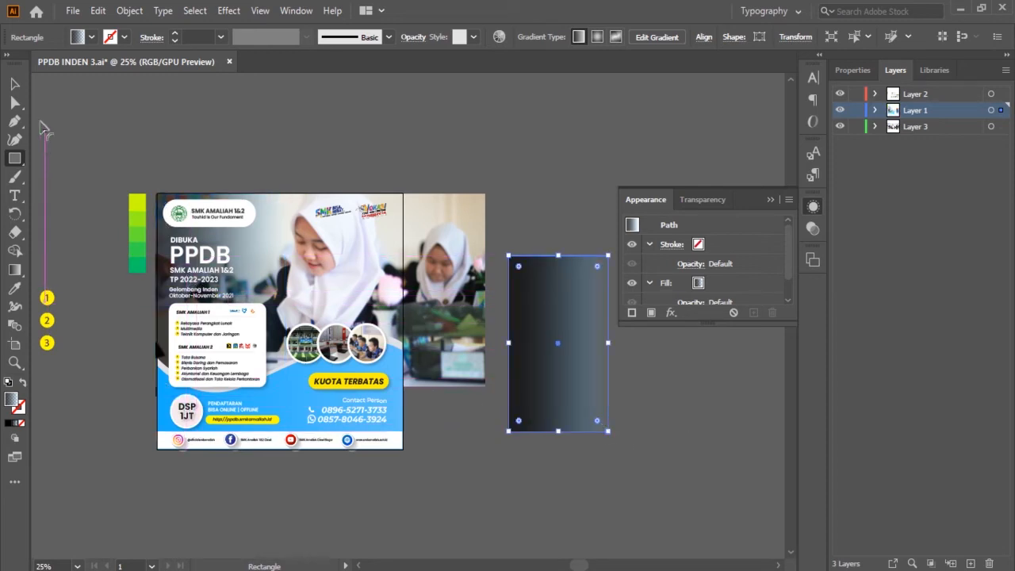
Step: Move the poster's dark gradient overlay away from the photo to compare the look, and undo the move
left_click(14, 83)
left_click_drag(259, 250, 124, 214)
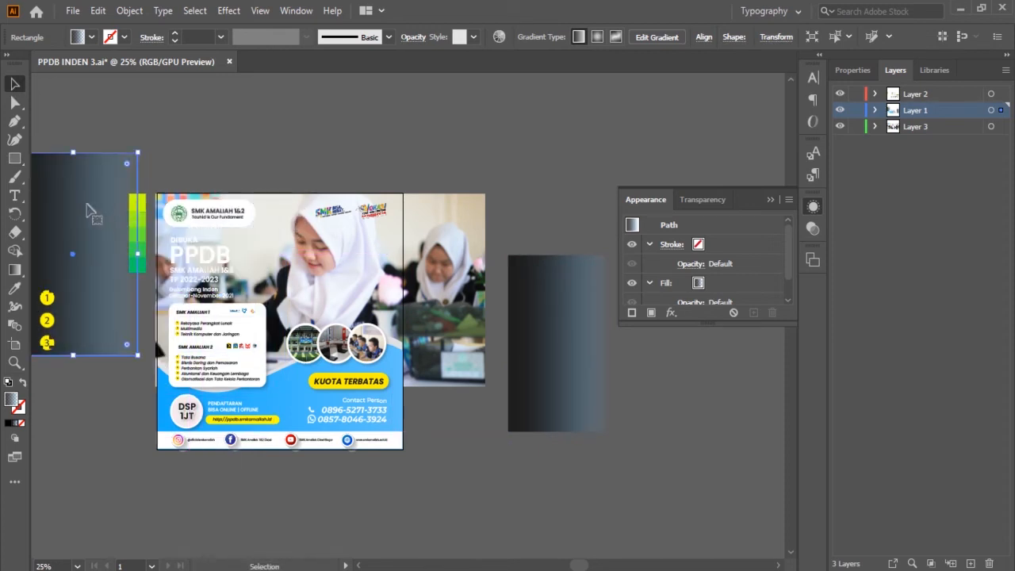
key("a")
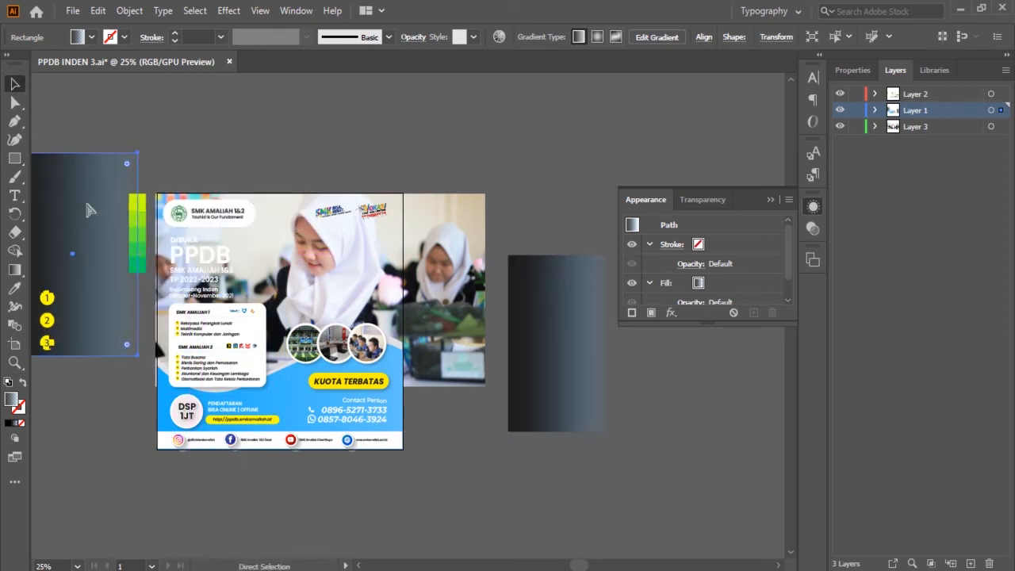
key("ctrl+z")
key("v")
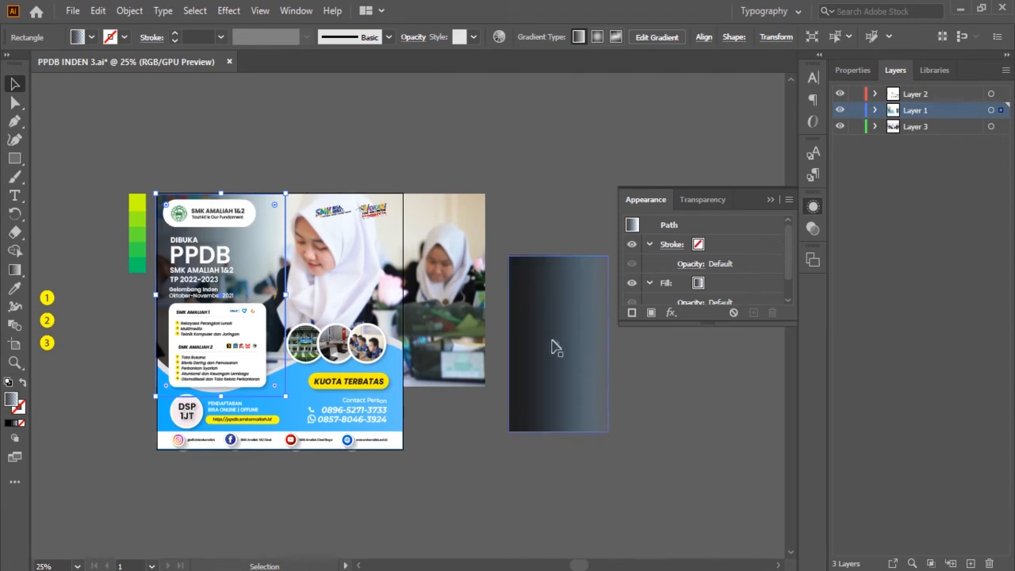
Step: Switch to the Essentials Classic workspace and show the gradient settings of the newly drawn rectangle
left_click(547, 291)
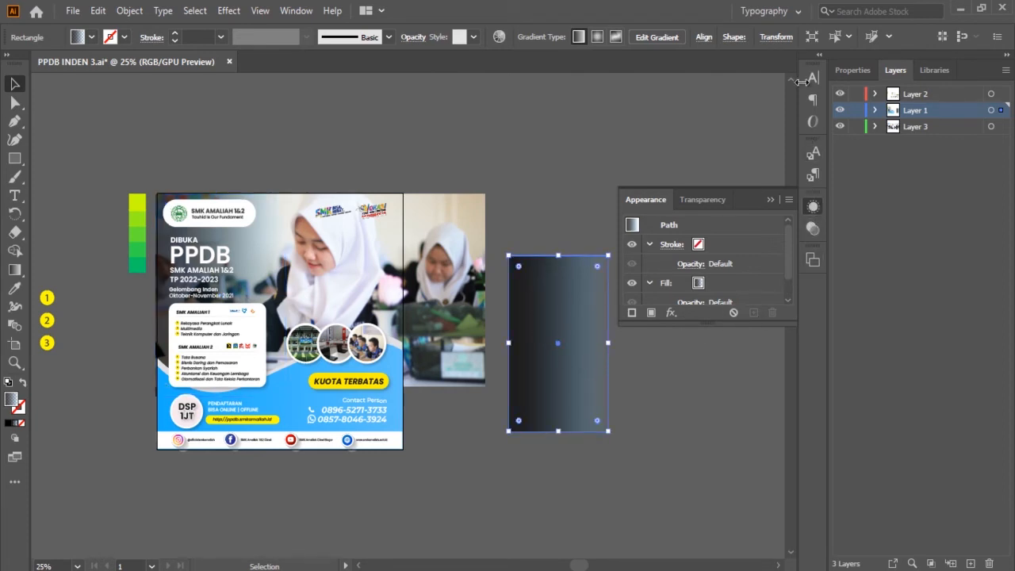
left_click(791, 11)
left_click(805, 64)
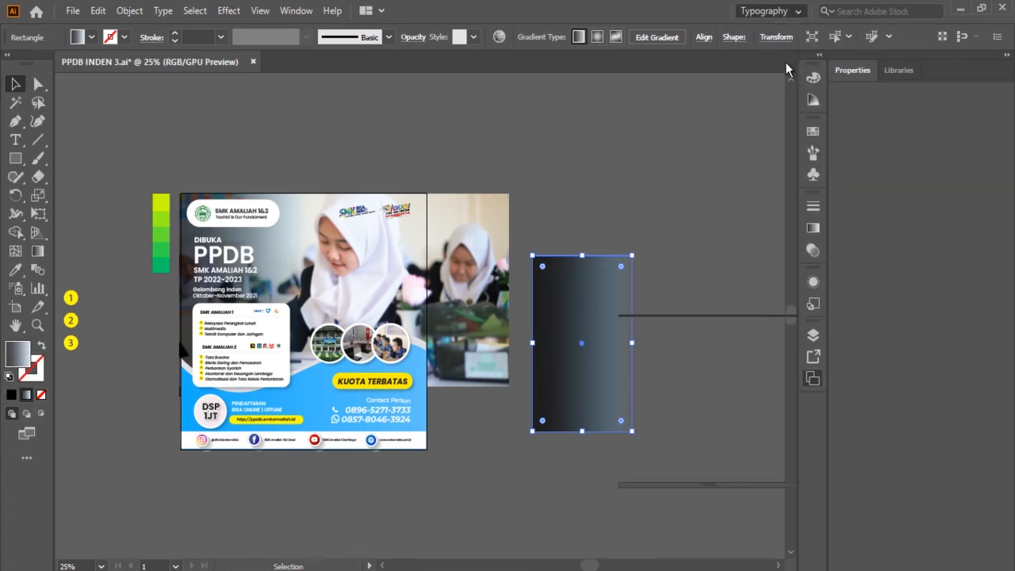
left_click_drag(813, 228, 808, 229)
left_click(808, 229)
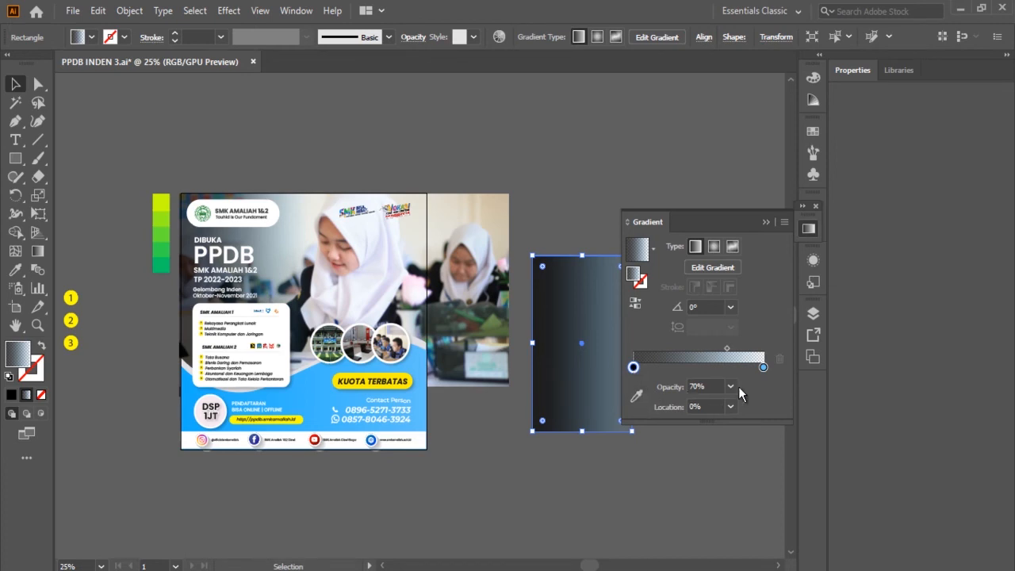
Step: Check the end stop of the demonstration rectangle's gradient, delete the rectangle and collapse the gradient settings
left_click(763, 368)
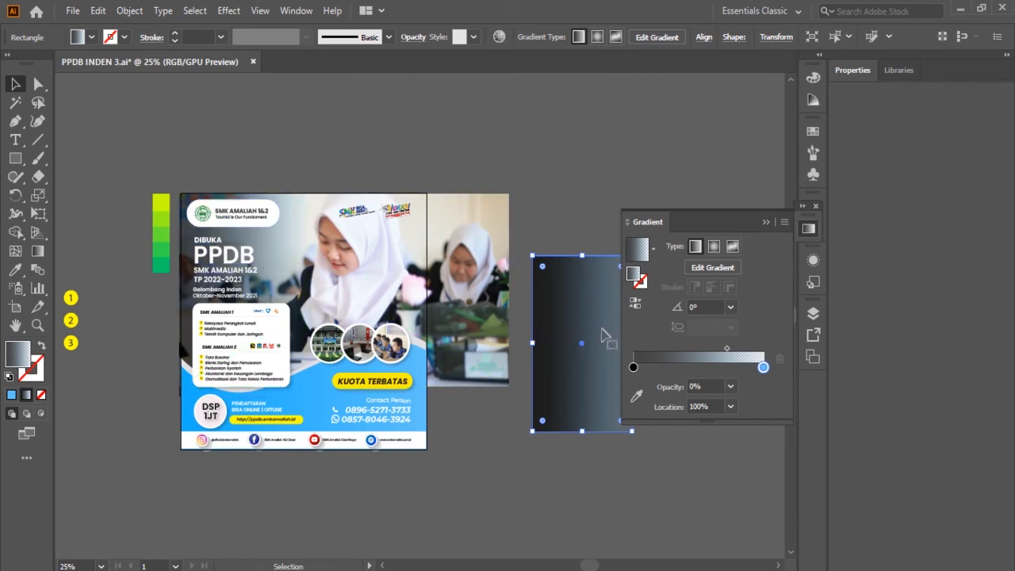
key("Delete")
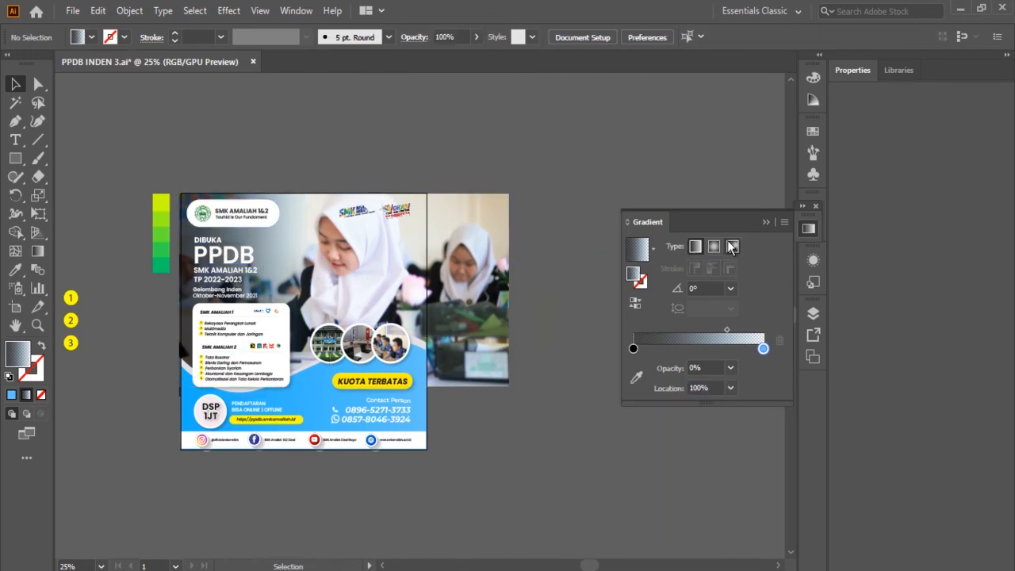
left_click(767, 223)
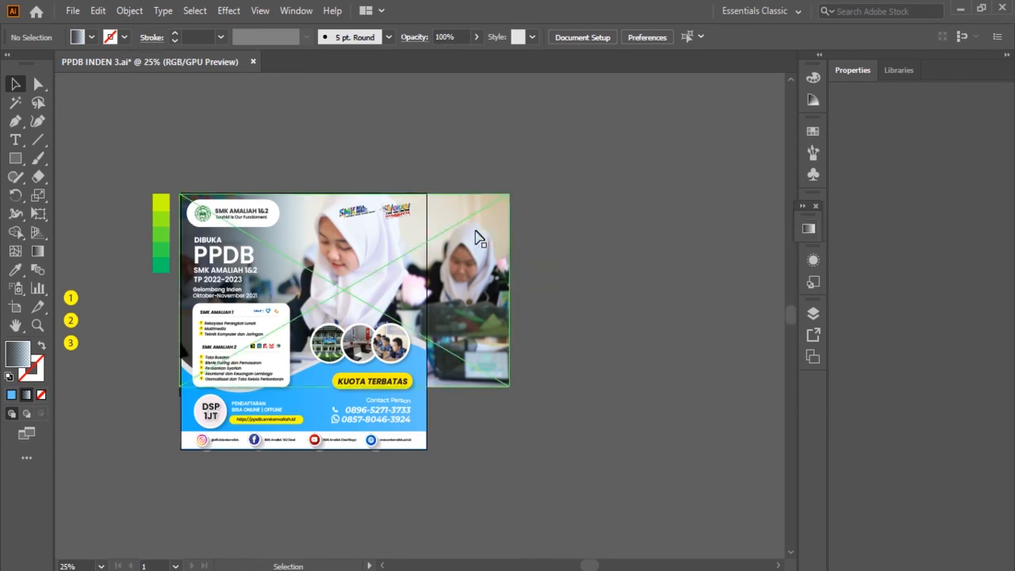
Step: Isolate the Contact Person group in the poster's blue area, inspect its text font, and leave isolation mode
scroll(365, 230, "up", 2)
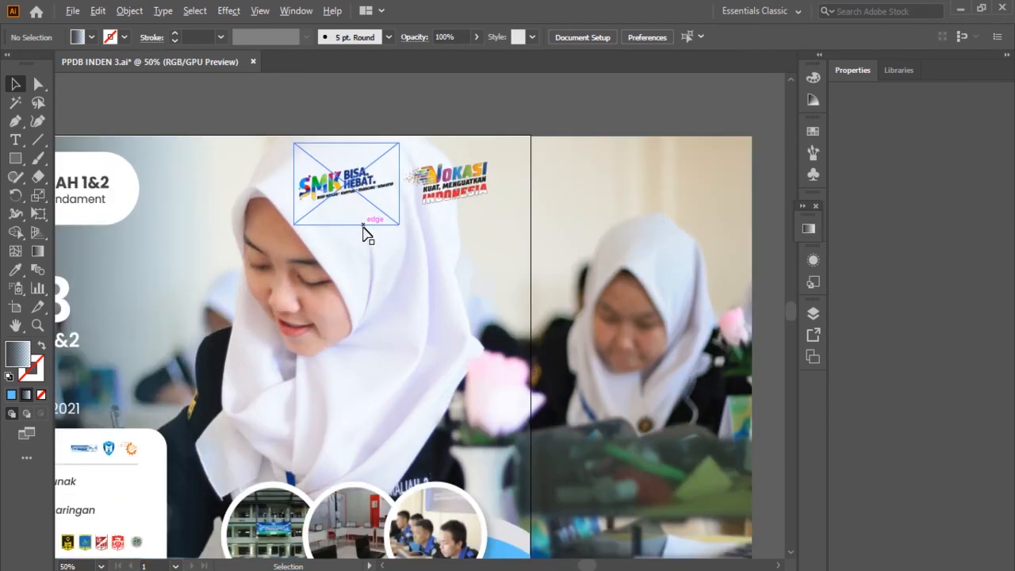
scroll(365, 230, "down", 1)
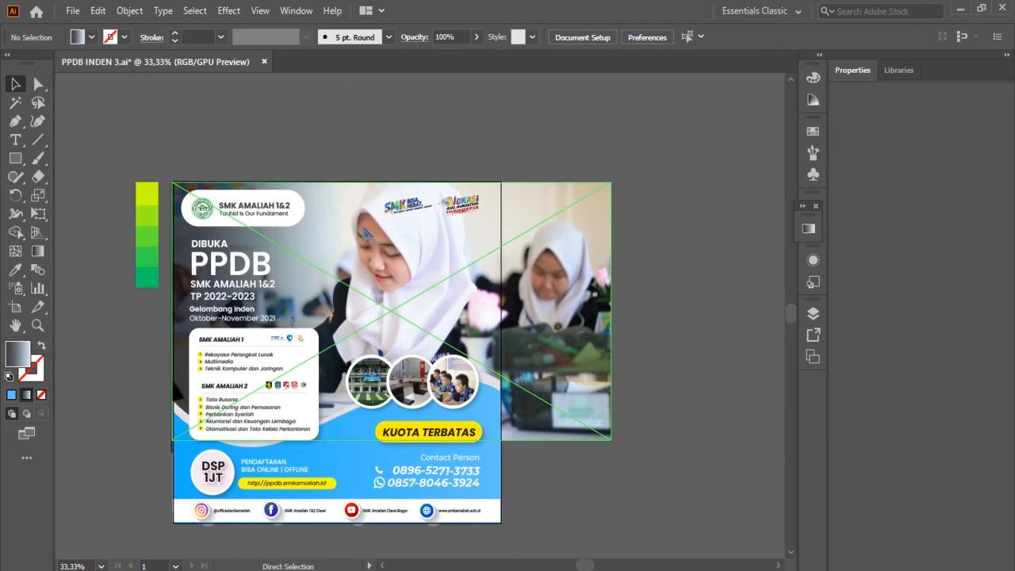
scroll(365, 230, "down", 2)
scroll(350, 397, "up", 2)
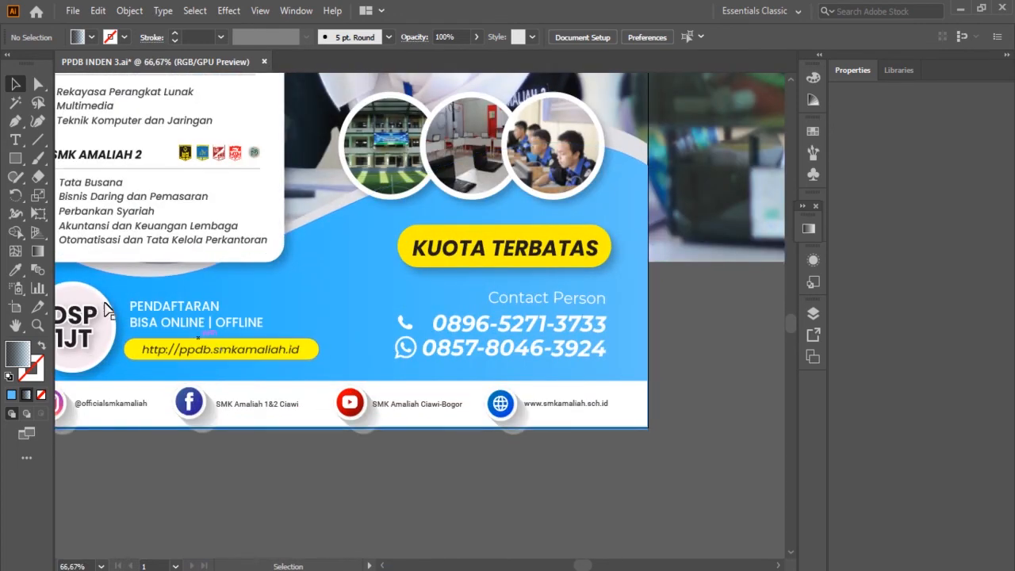
left_click(528, 336)
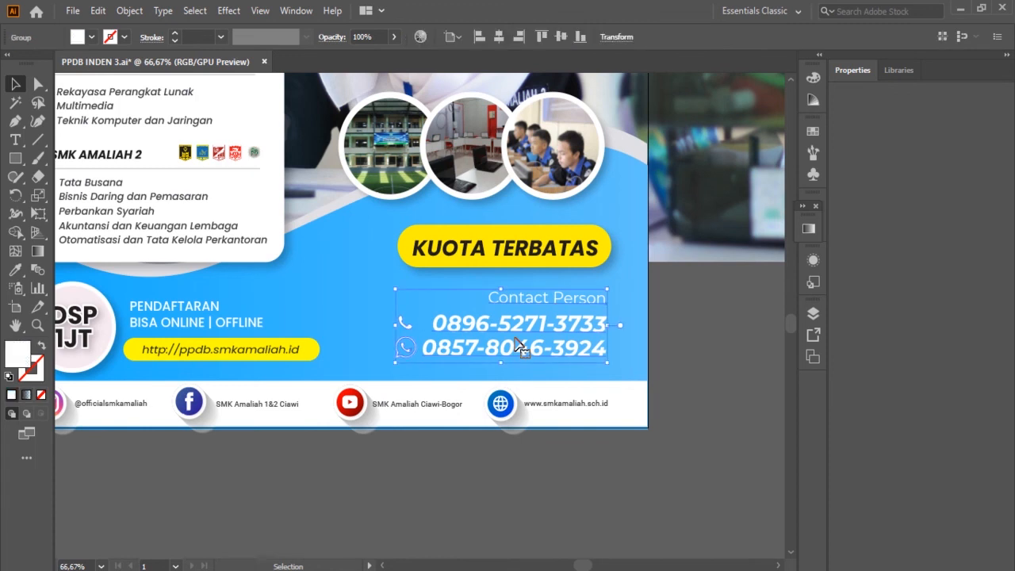
double_click(529, 337)
left_click(533, 326)
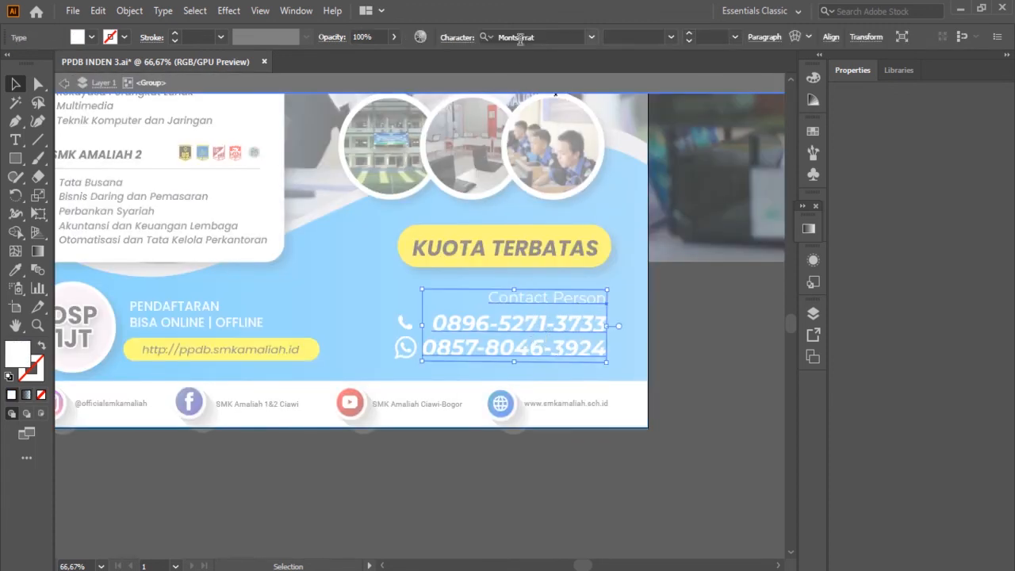
double_click(709, 449)
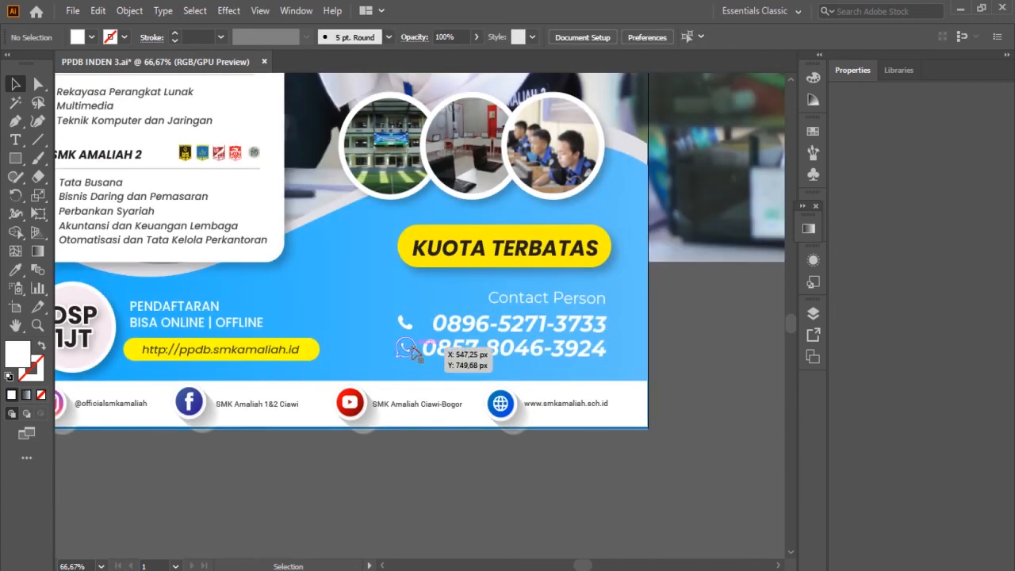
Step: Nudge the linked background photo IMG_5907.JPG up by two small increments and deselect it
scroll(432, 381, "down", 2)
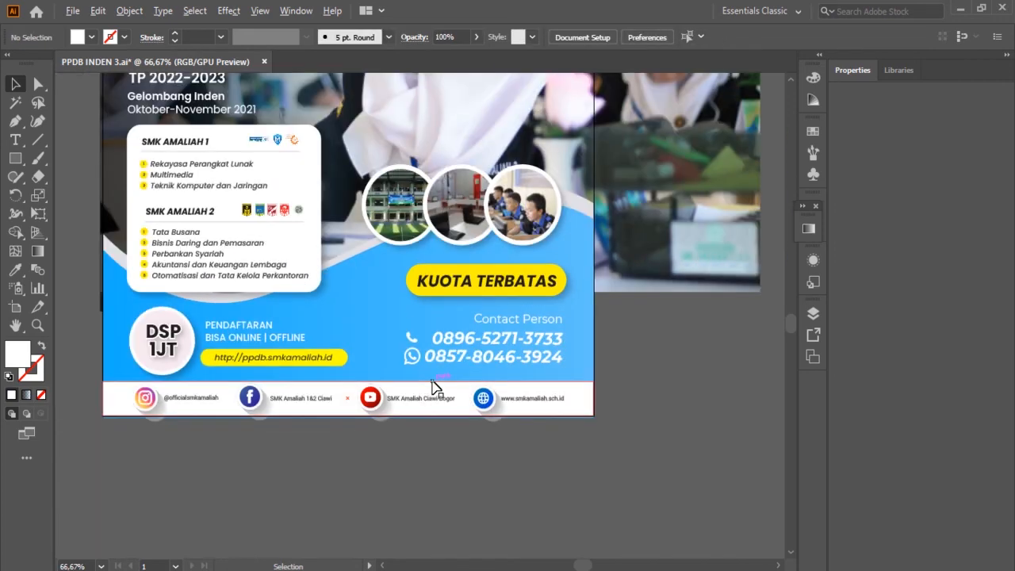
scroll(433, 387, "up", 2)
scroll(434, 388, "left", 2)
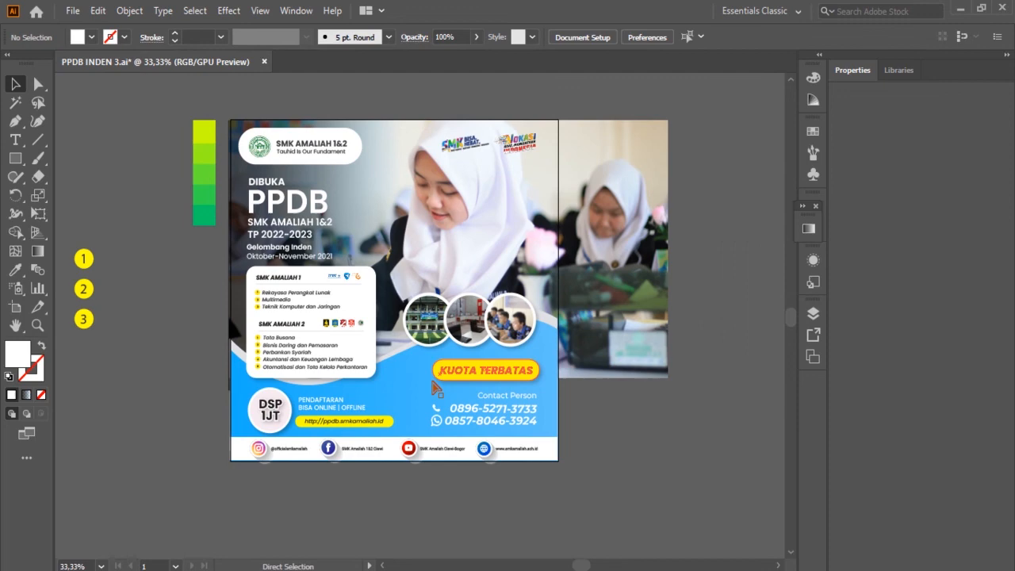
scroll(435, 389, "up", 1)
scroll(435, 388, "up", 3)
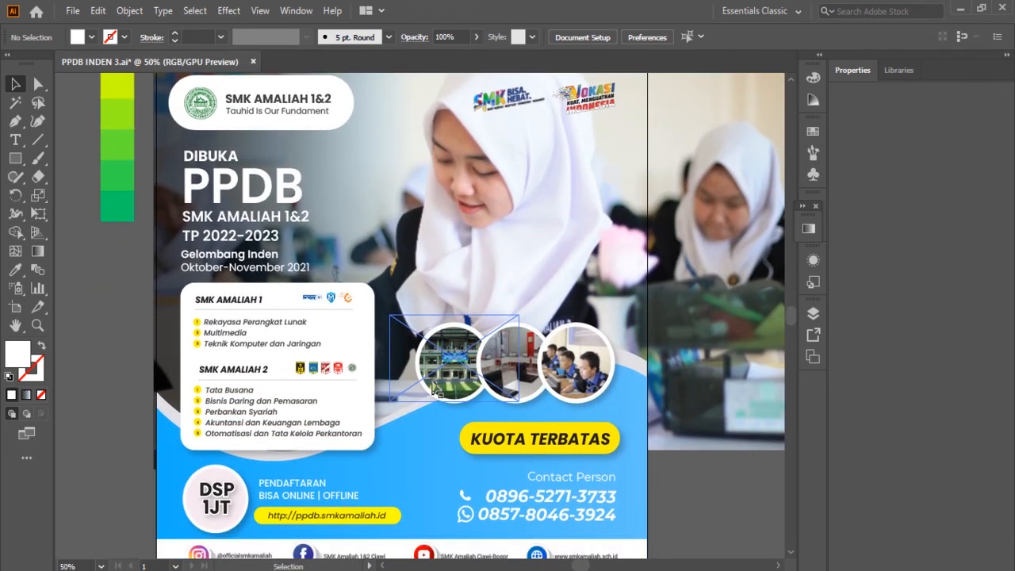
scroll(435, 389, "up", 1)
left_click(476, 345)
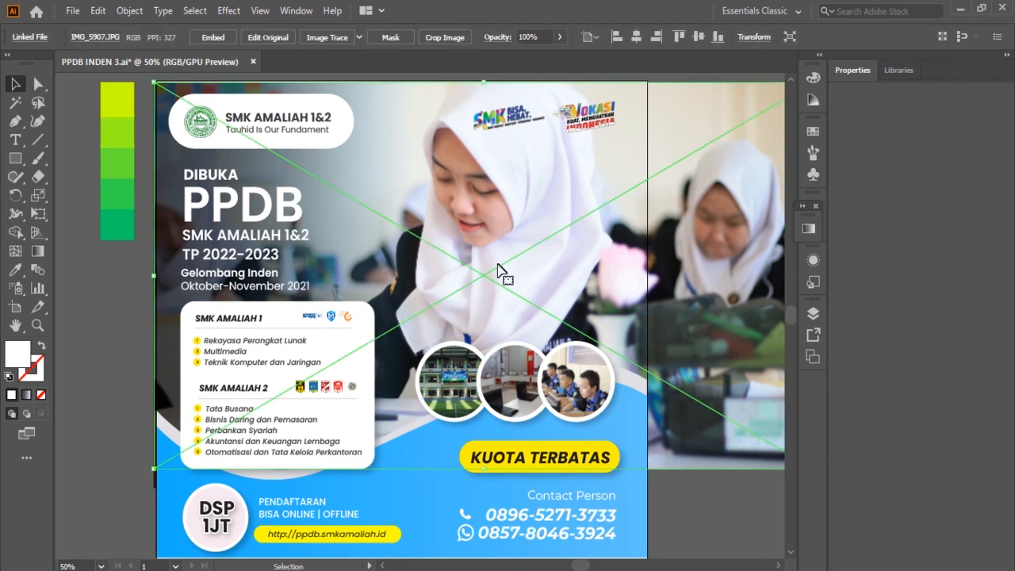
key("Up")
key("Up")
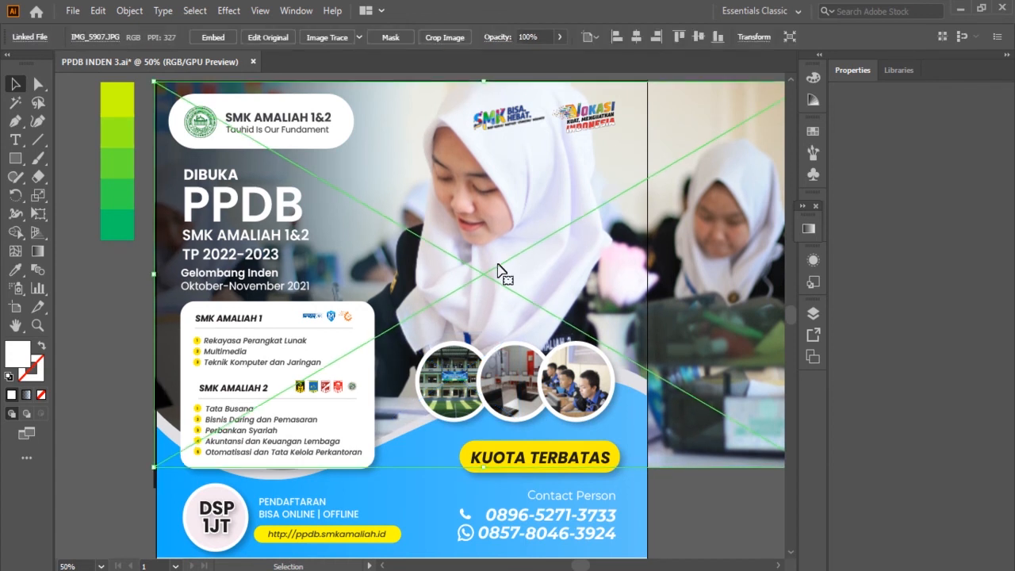
left_click(701, 533)
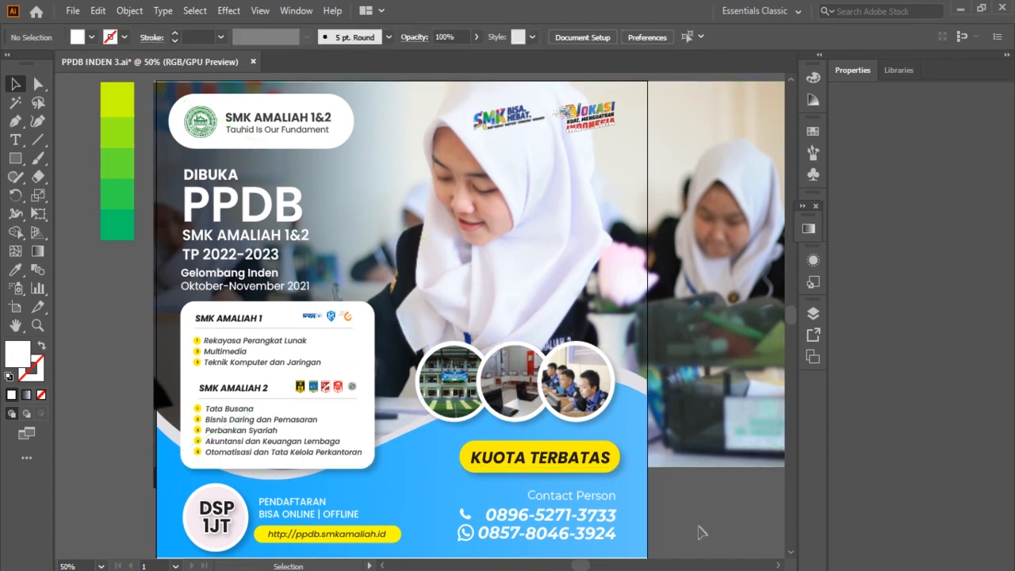